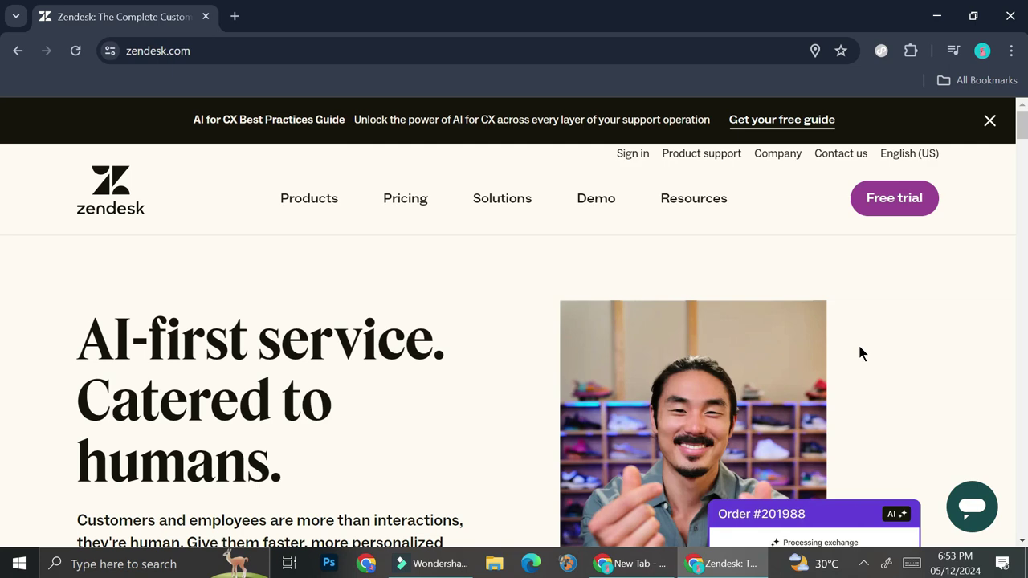
Step: Open the Zendesk for service and Zendesk for sales pricing pages from the Pricing menu in new tabs
{"action": "scroll", "coordinate": [285, 325], "scroll_direction": "down", "scroll_amount": 2}
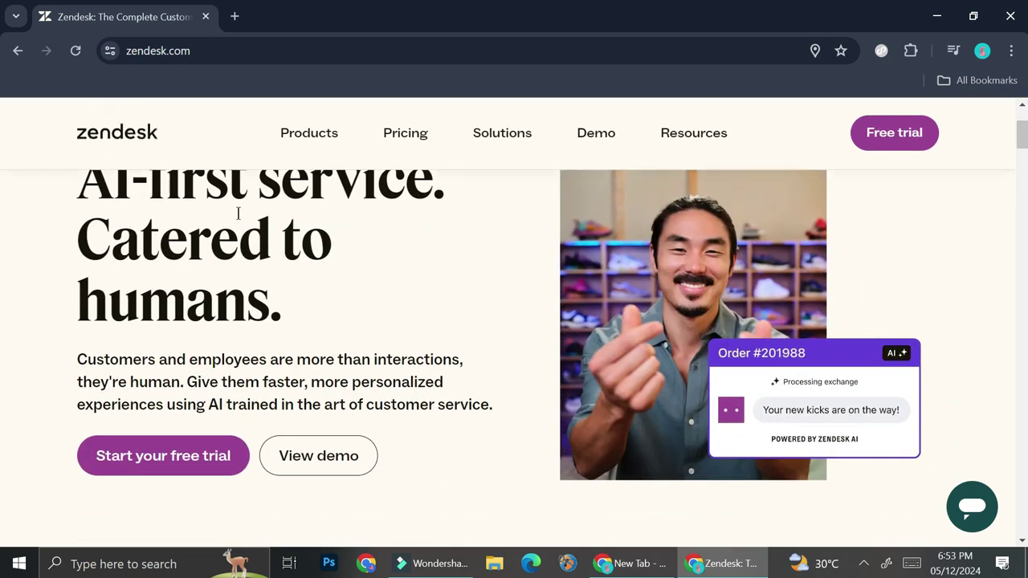
{"action": "scroll", "coordinate": [372, 271], "scroll_direction": "up", "scroll_amount": 1}
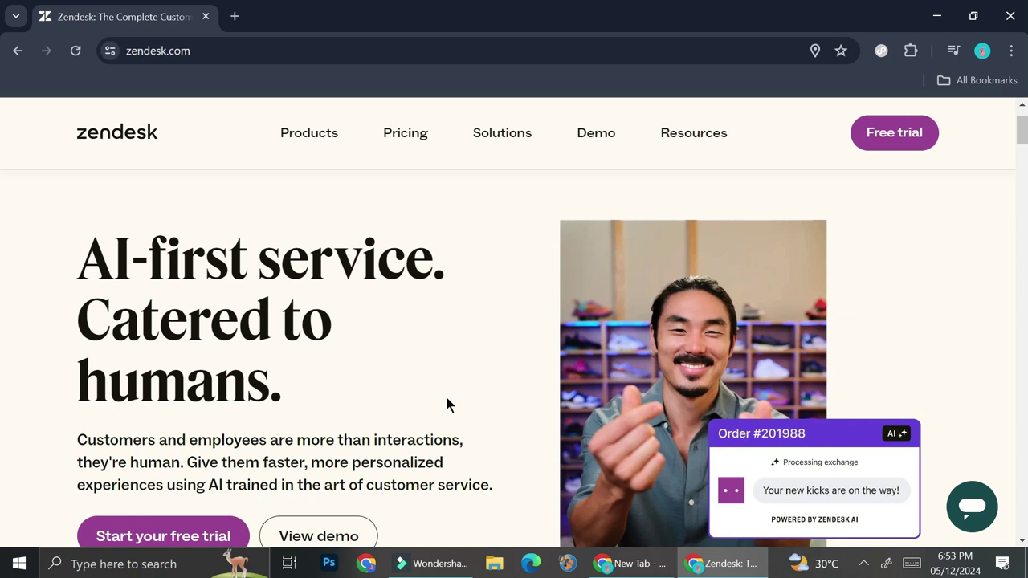
{"action": "scroll", "coordinate": [446, 401], "scroll_direction": "down", "scroll_amount": 3}
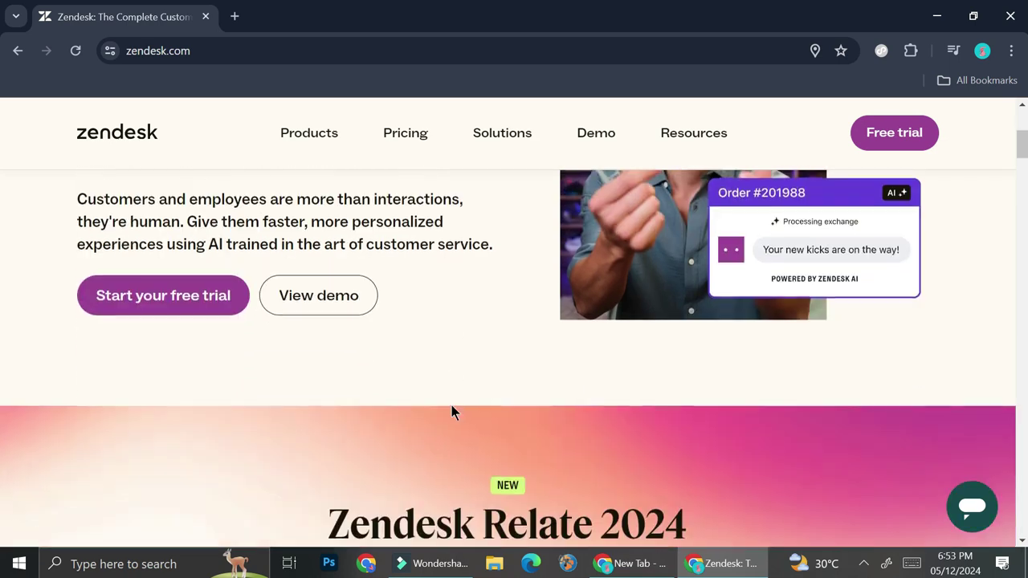
{"action": "scroll", "coordinate": [453, 400], "scroll_direction": "down", "scroll_amount": 3}
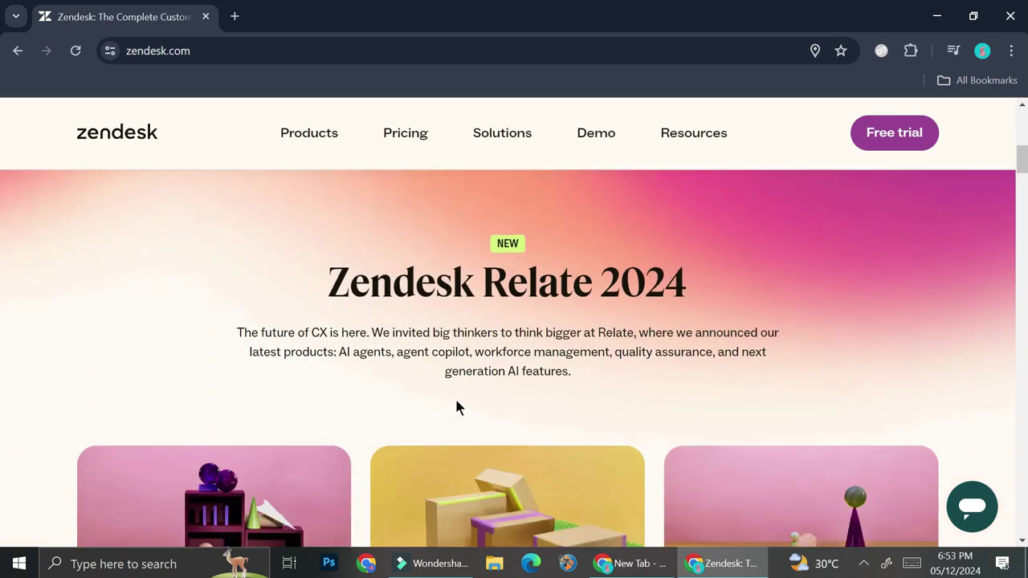
{"action": "scroll", "coordinate": [455, 396], "scroll_direction": "up", "scroll_amount": 3}
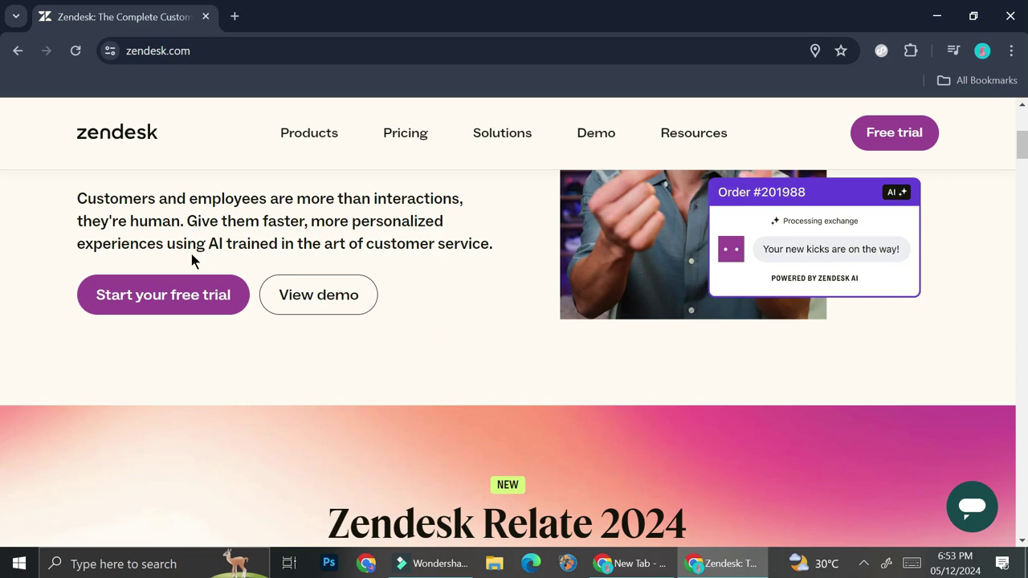
{"action": "scroll", "coordinate": [555, 328], "scroll_direction": "up", "scroll_amount": 5}
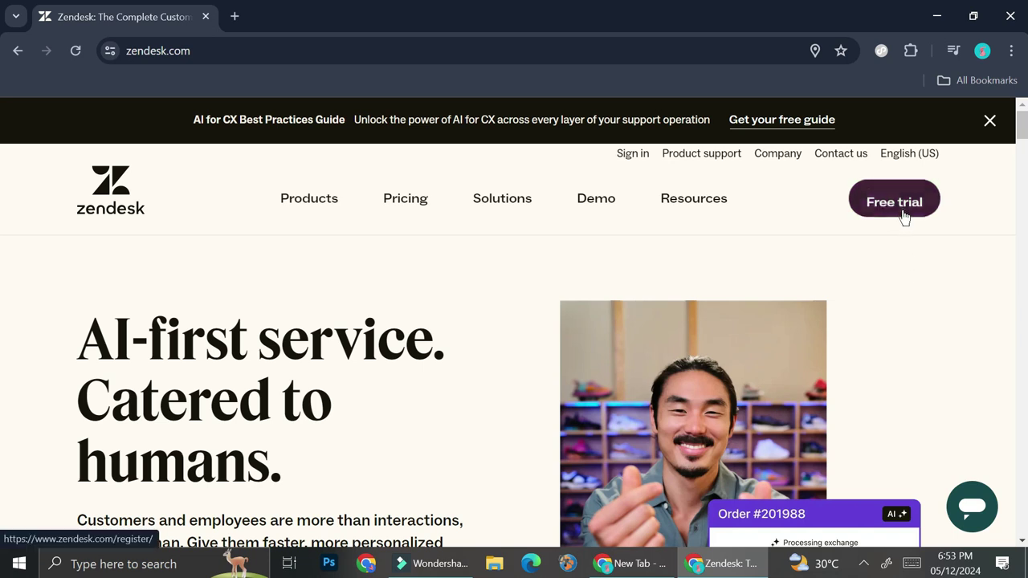
{"action": "mouse_move", "coordinate": [417, 219]}
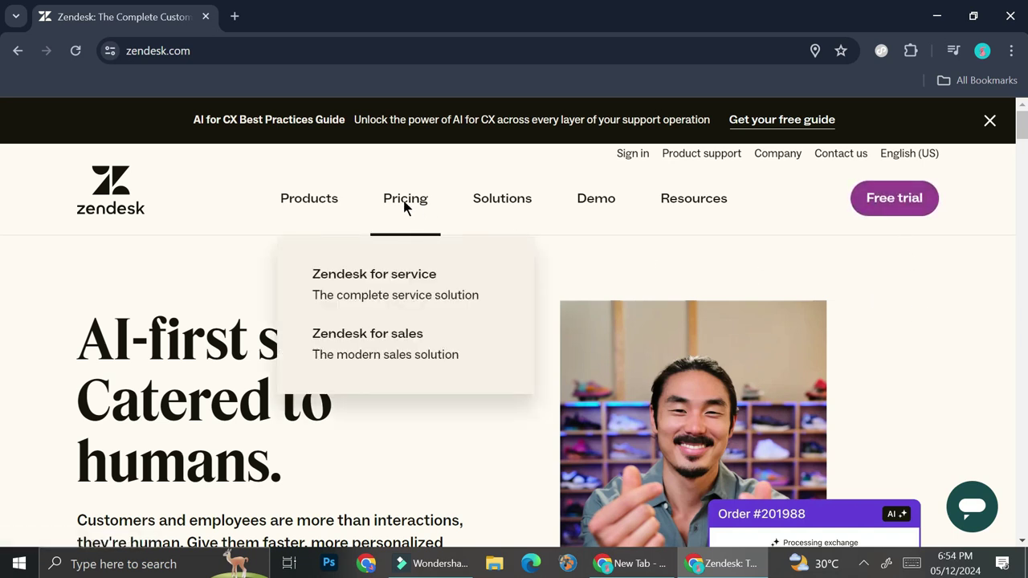
{"action": "right_click", "coordinate": [392, 277]}
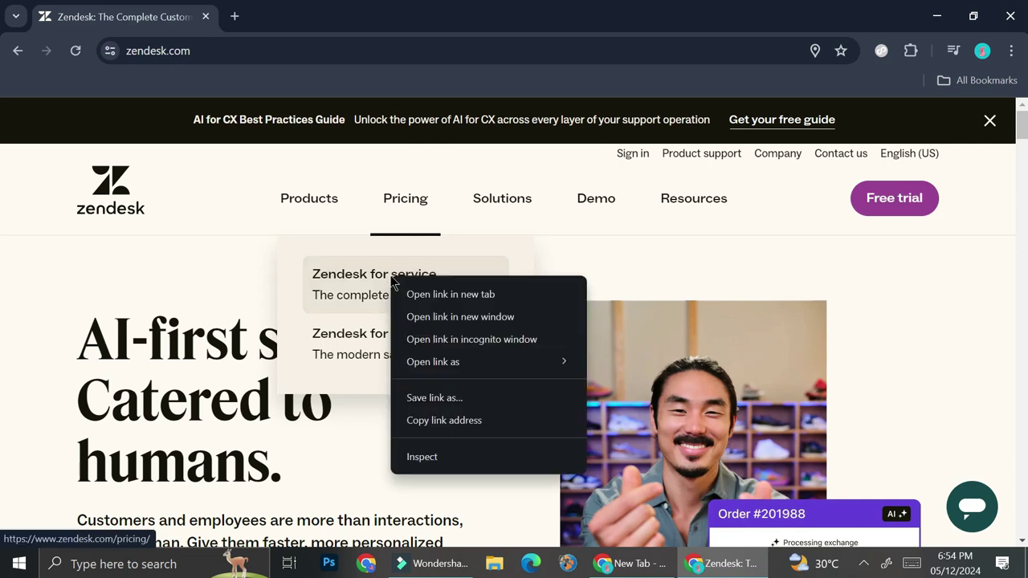
{"action": "left_click", "coordinate": [429, 292]}
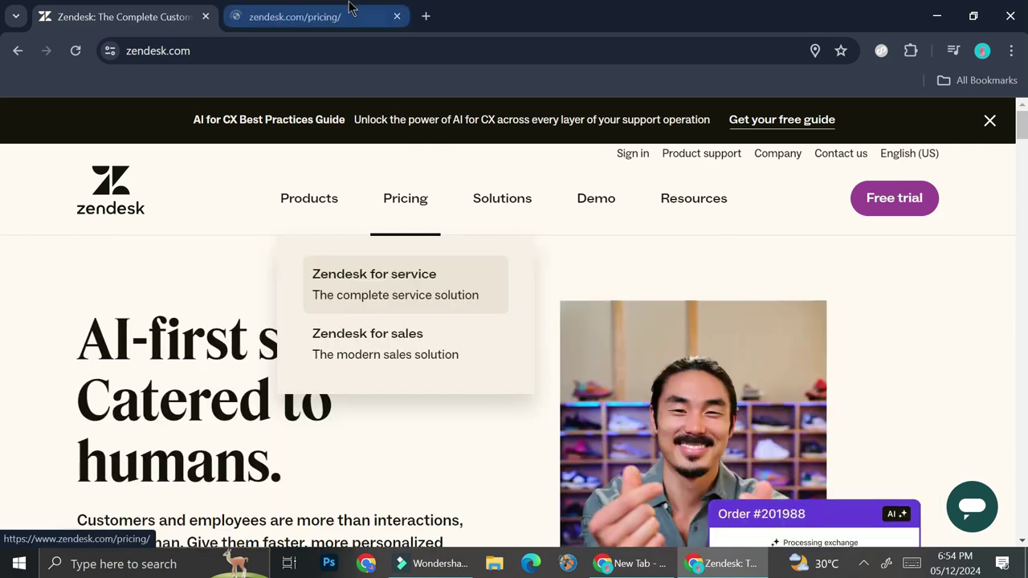
{"action": "right_click", "coordinate": [414, 354]}
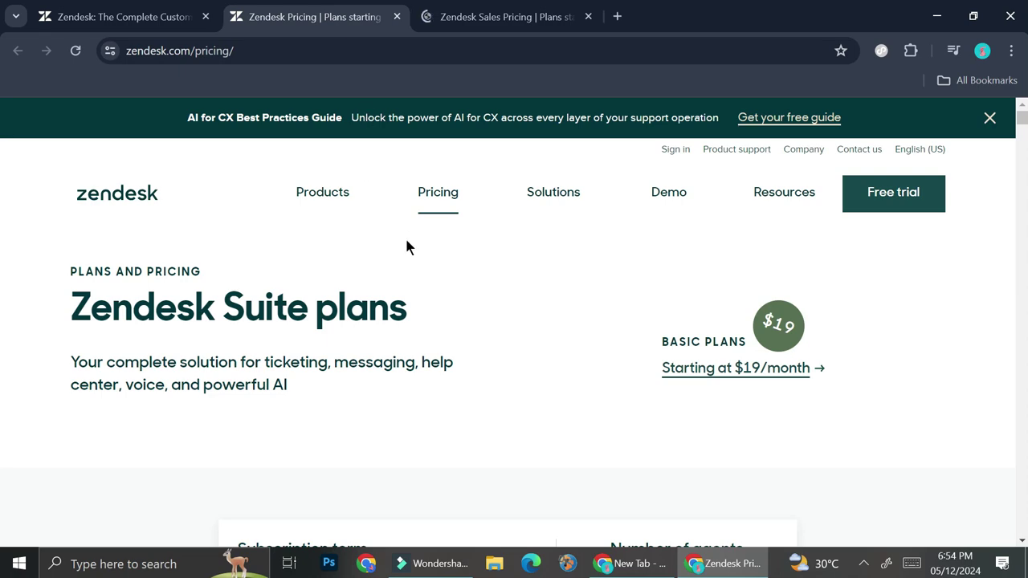
{"action": "scroll", "coordinate": [407, 241], "scroll_direction": "down", "scroll_amount": 3}
Step: Close the chat assistant and review the Suite Team, Growth, Professional and Enterprise plan features
{"action": "scroll", "coordinate": [407, 236], "scroll_direction": "up", "scroll_amount": 2}
{"action": "scroll", "coordinate": [409, 241], "scroll_direction": "down", "scroll_amount": 5}
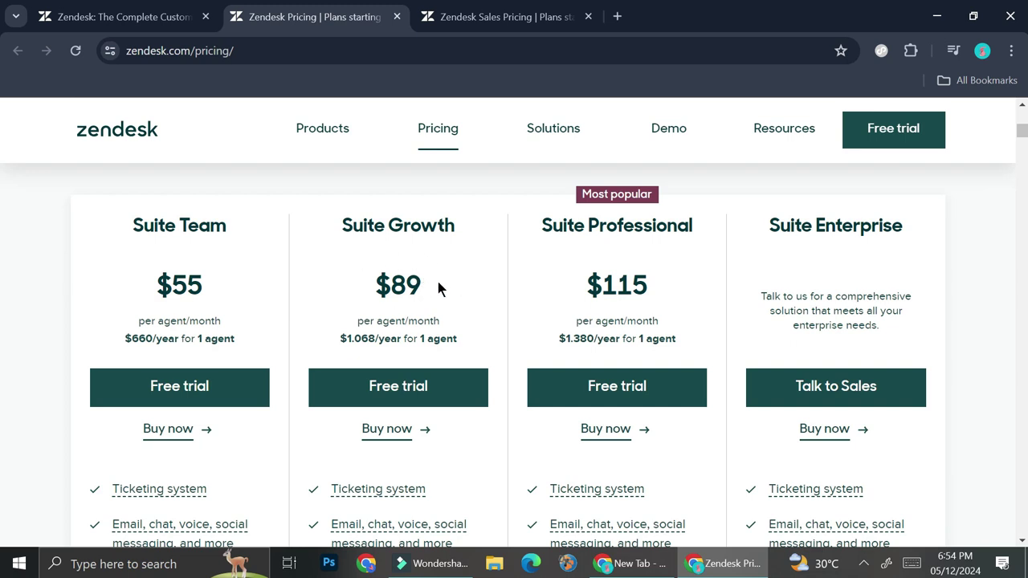
{"action": "left_click", "coordinate": [967, 178]}
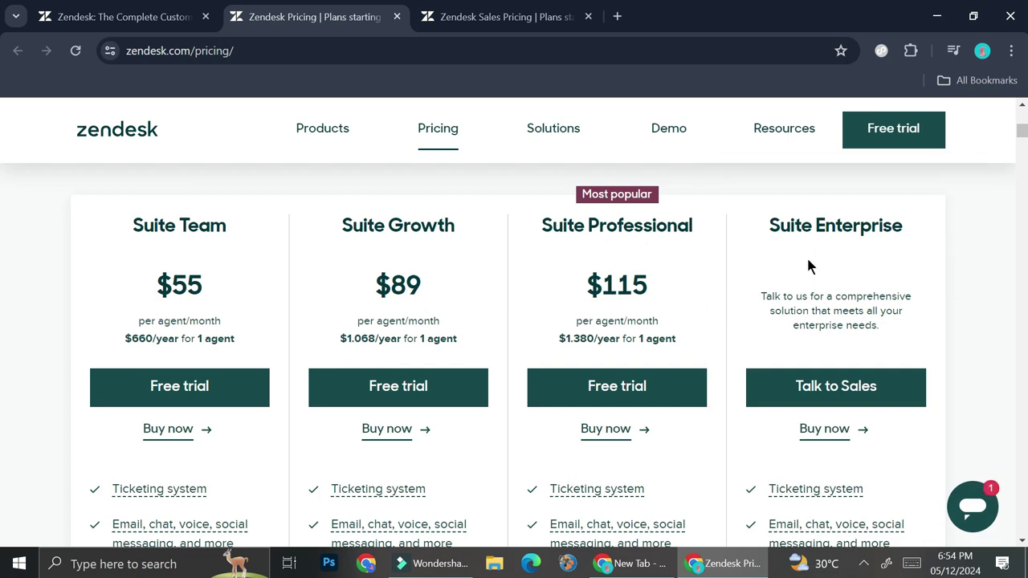
{"action": "scroll", "coordinate": [877, 271], "scroll_direction": "down", "scroll_amount": 1}
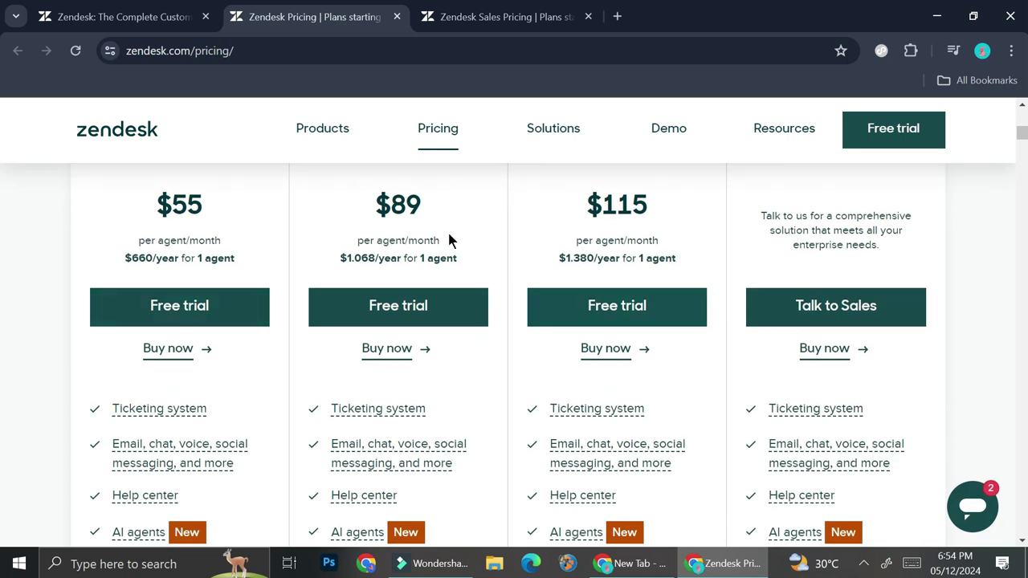
{"action": "scroll", "coordinate": [498, 337], "scroll_direction": "up", "scroll_amount": 1}
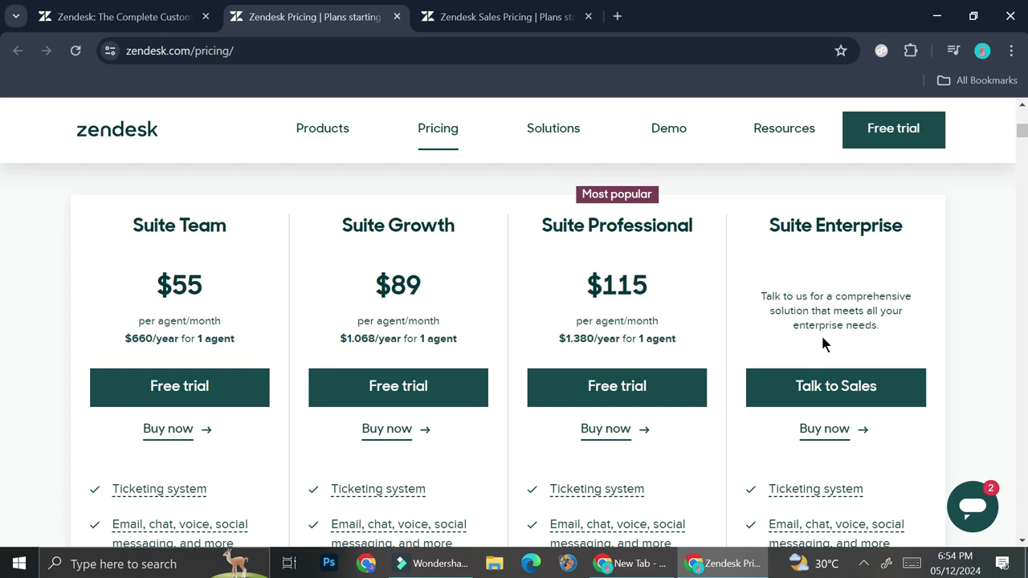
{"action": "scroll", "coordinate": [401, 385], "scroll_direction": "down", "scroll_amount": 2}
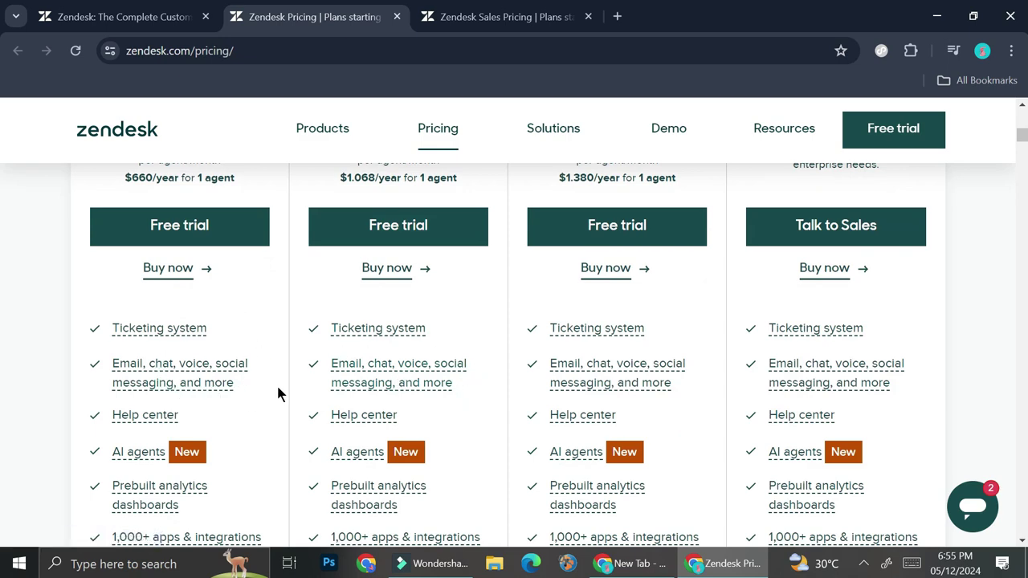
{"action": "scroll", "coordinate": [278, 392], "scroll_direction": "down", "scroll_amount": 2}
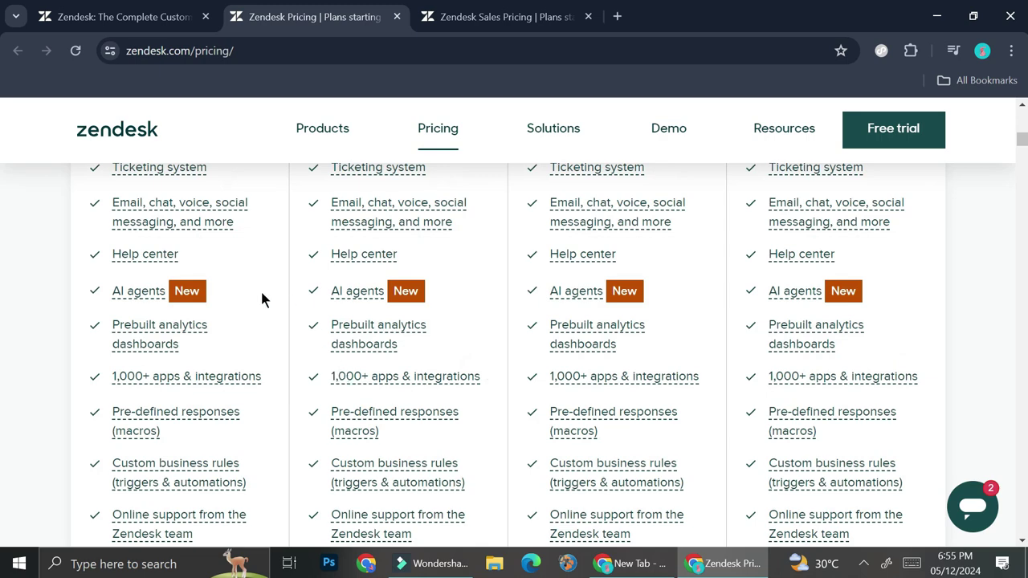
{"action": "scroll", "coordinate": [647, 383], "scroll_direction": "down", "scroll_amount": 4}
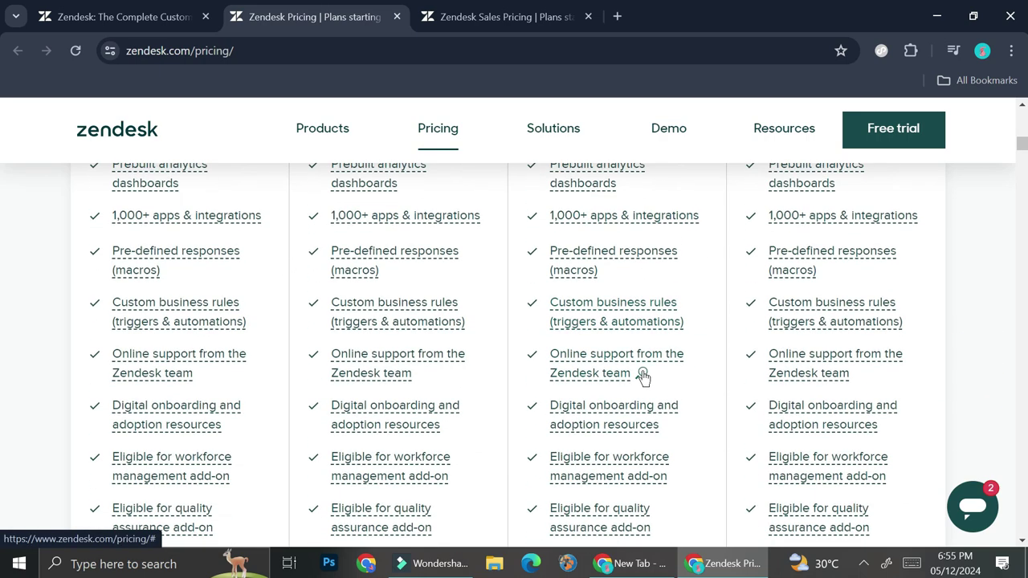
{"action": "scroll", "coordinate": [643, 379], "scroll_direction": "down", "scroll_amount": 2}
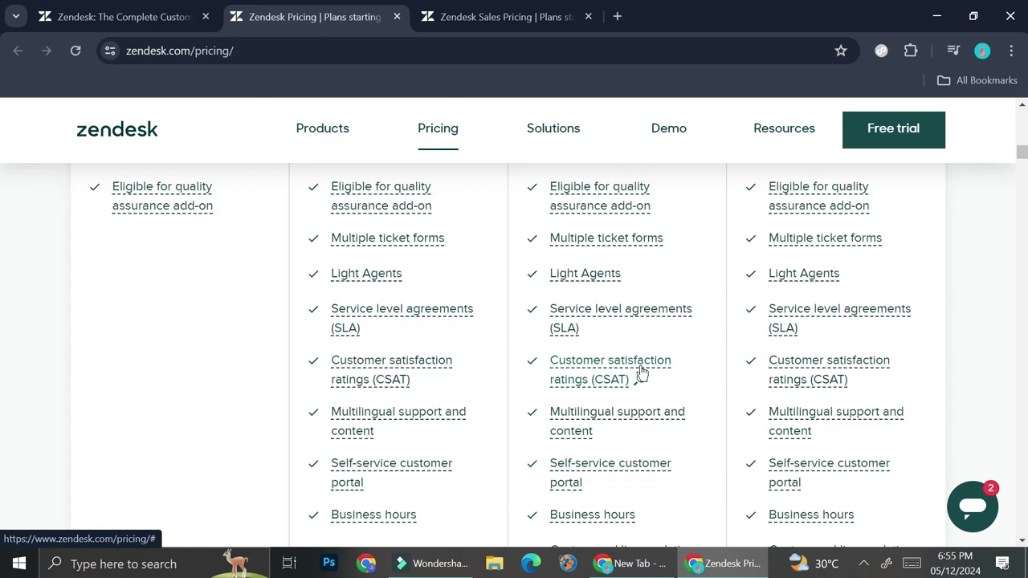
{"action": "scroll", "coordinate": [643, 374], "scroll_direction": "down", "scroll_amount": 6}
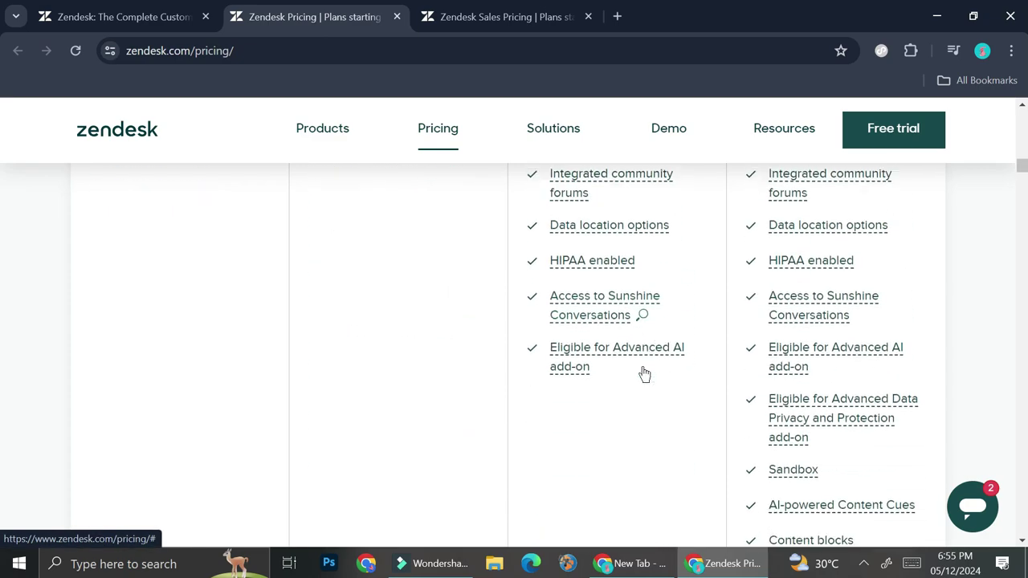
{"action": "scroll", "coordinate": [647, 372], "scroll_direction": "up", "scroll_amount": 15}
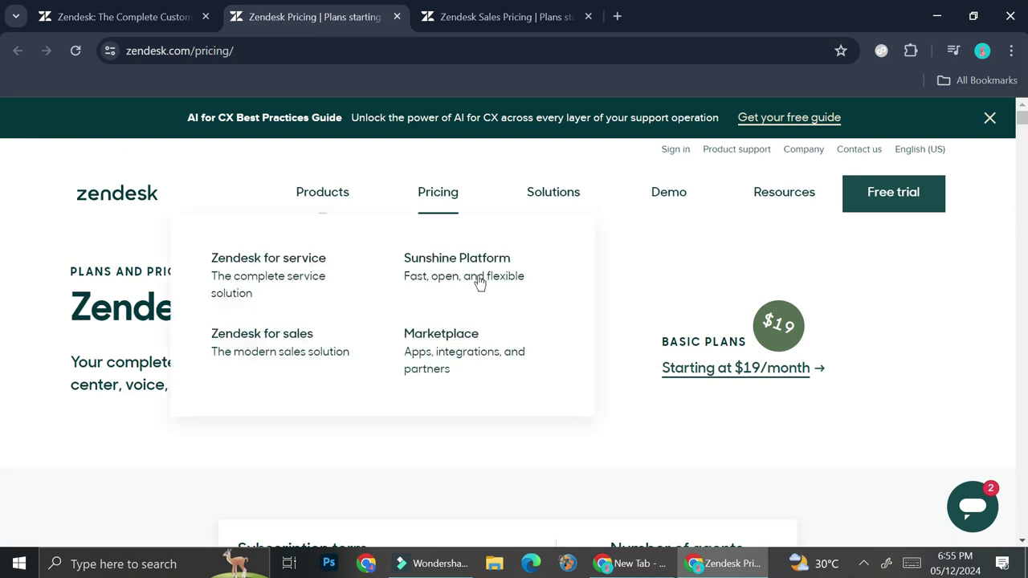
Step: Review the Sell Team $19, Growth $55 and Professional $115 plans, then return to the homepage tab
{"action": "left_click", "coordinate": [537, 17]}
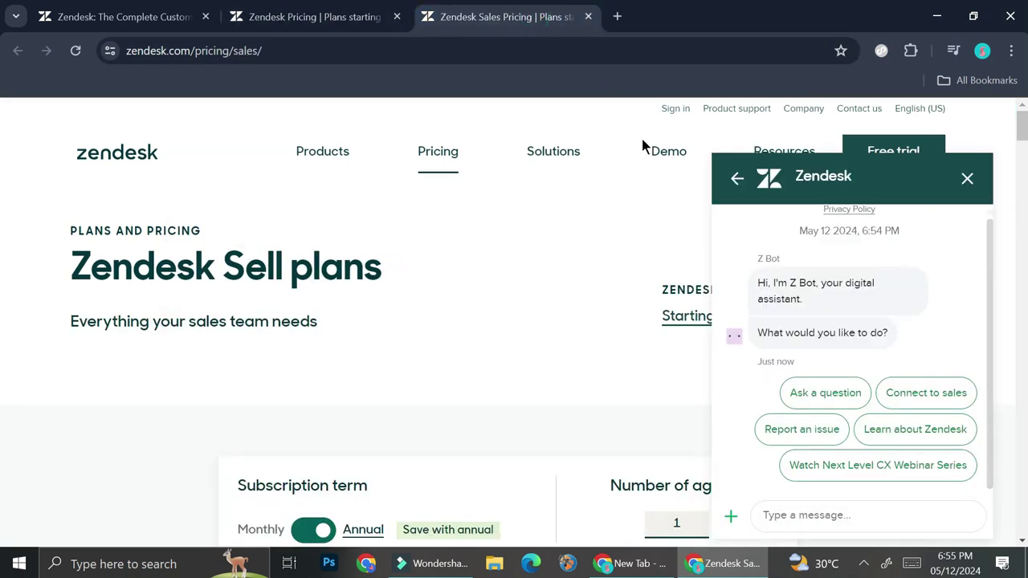
{"action": "left_click", "coordinate": [967, 178]}
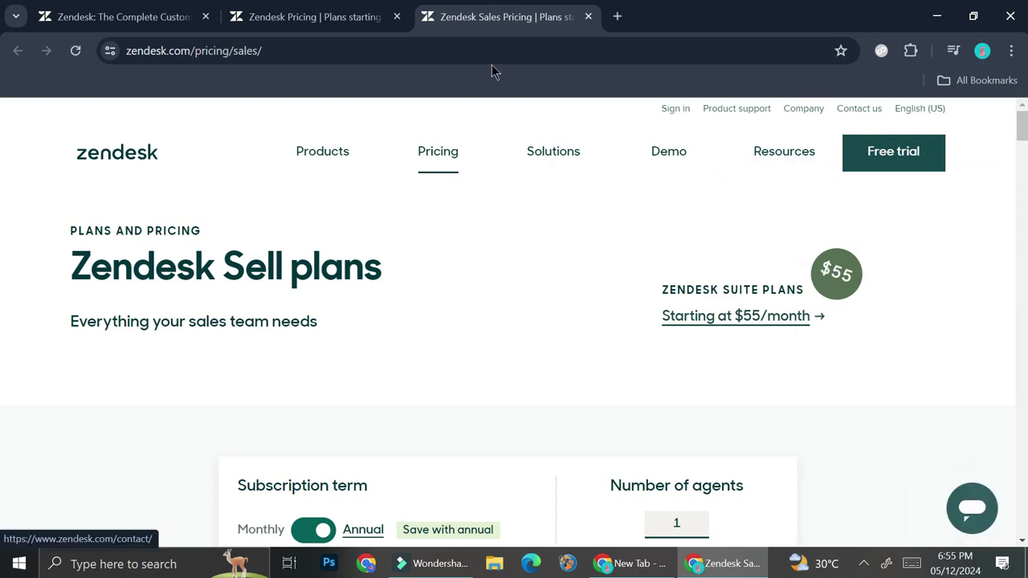
{"action": "scroll", "coordinate": [877, 326], "scroll_direction": "down", "scroll_amount": 3}
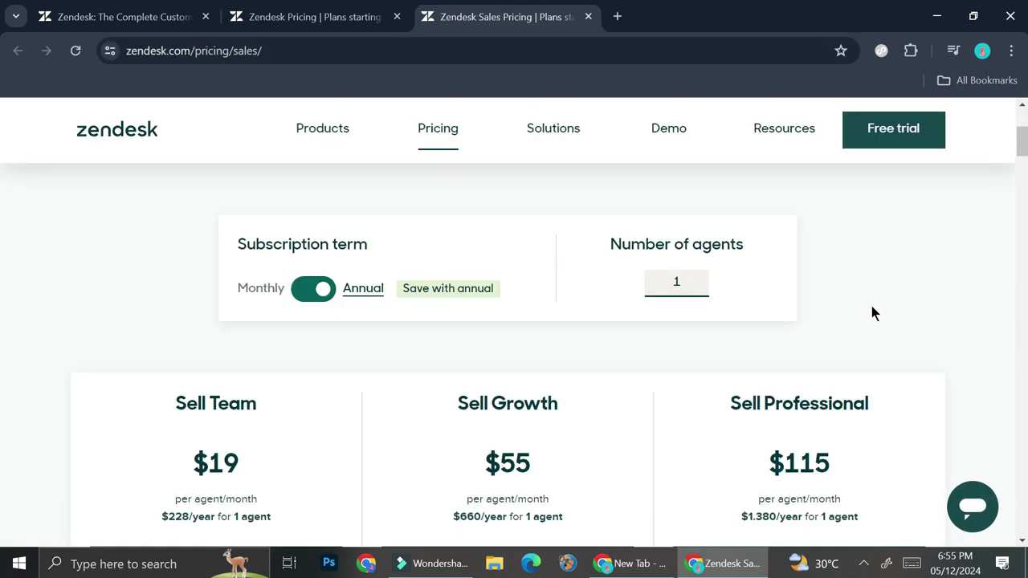
{"action": "scroll", "coordinate": [872, 312], "scroll_direction": "down", "scroll_amount": 2}
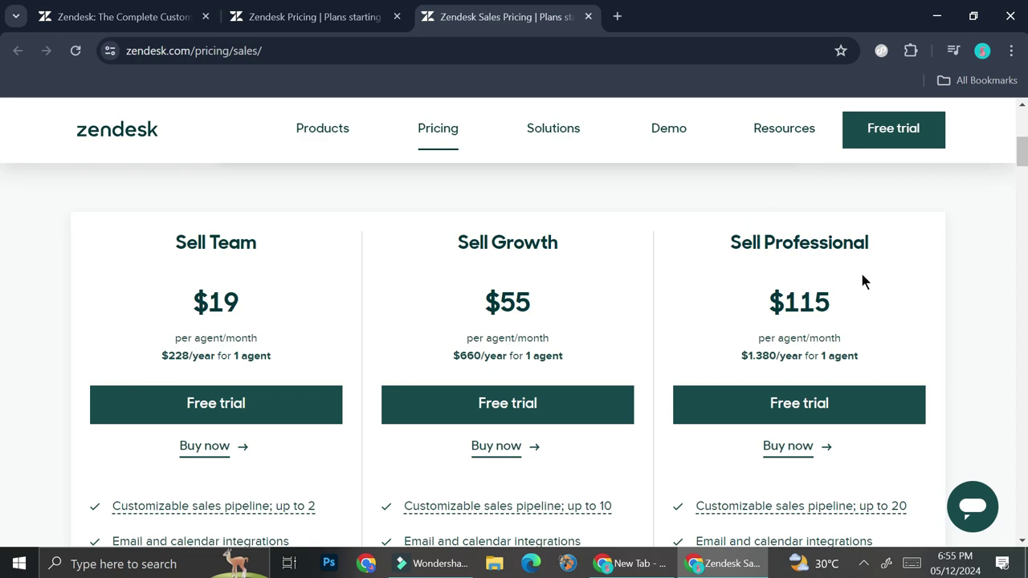
{"action": "scroll", "coordinate": [862, 275], "scroll_direction": "down", "scroll_amount": 1}
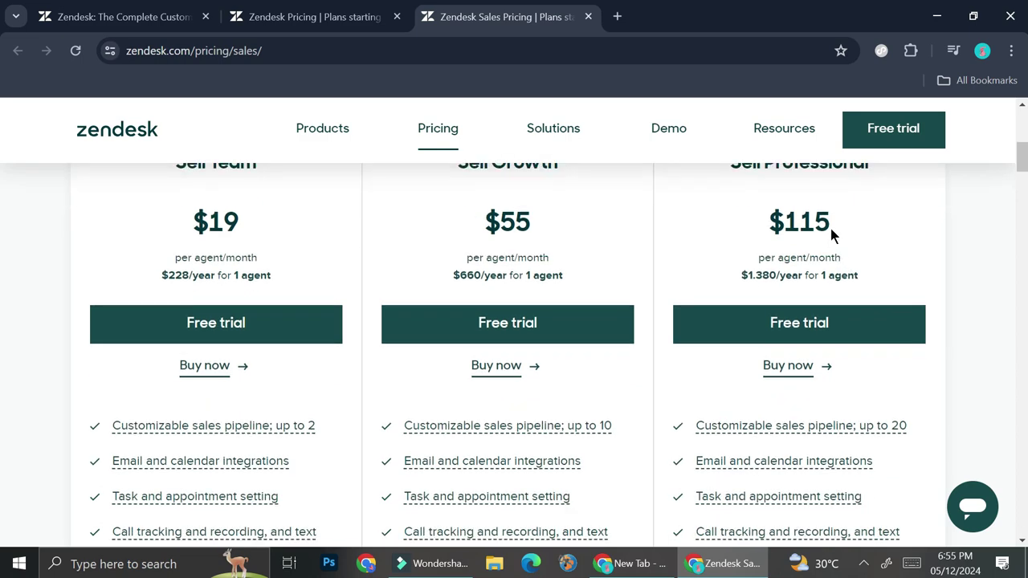
{"action": "scroll", "coordinate": [821, 254], "scroll_direction": "down", "scroll_amount": 2}
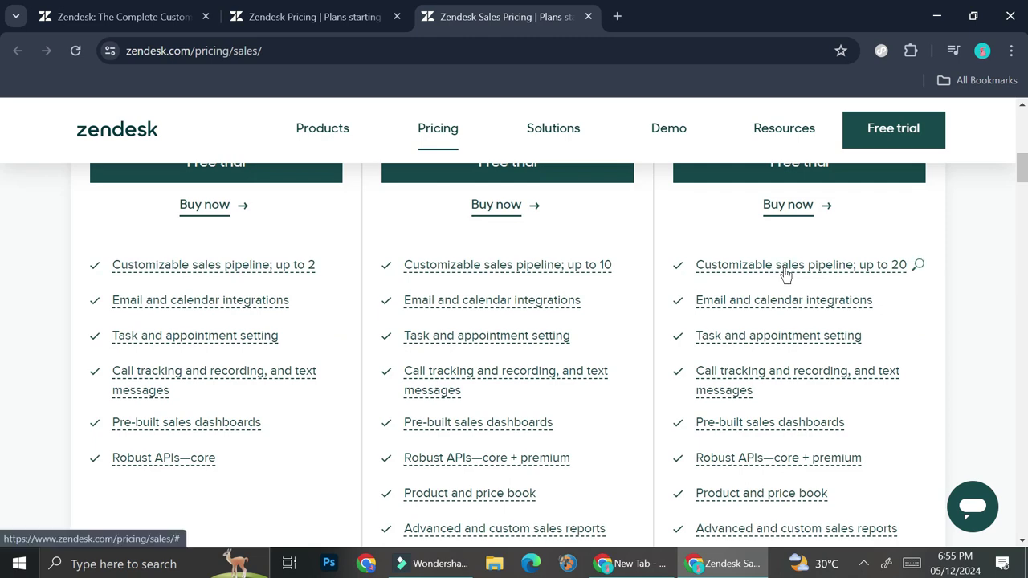
{"action": "scroll", "coordinate": [787, 274], "scroll_direction": "down", "scroll_amount": 1}
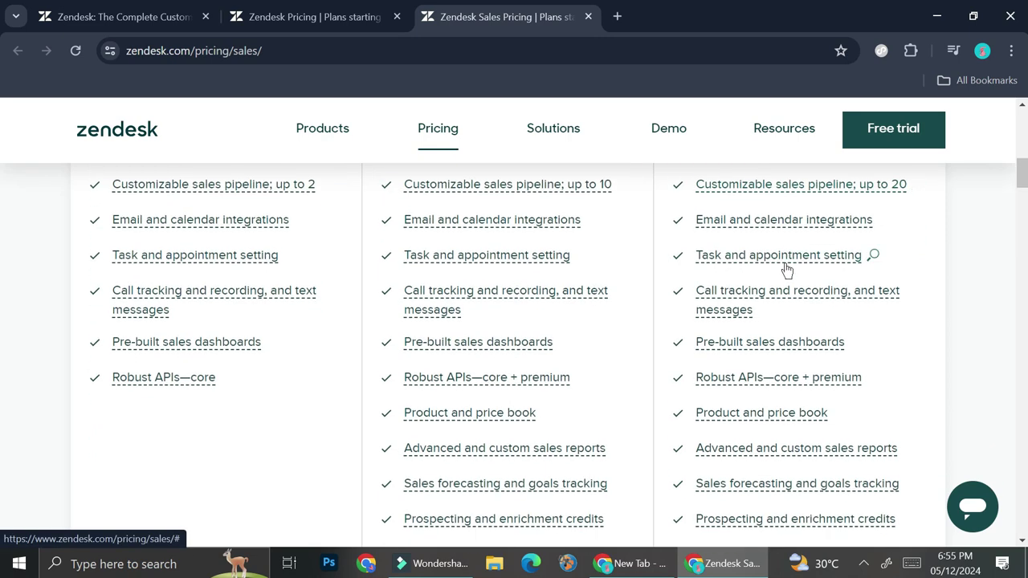
{"action": "scroll", "coordinate": [787, 270], "scroll_direction": "down", "scroll_amount": 2}
{"action": "scroll", "coordinate": [781, 265], "scroll_direction": "down", "scroll_amount": 2}
{"action": "scroll", "coordinate": [783, 261], "scroll_direction": "up", "scroll_amount": 6}
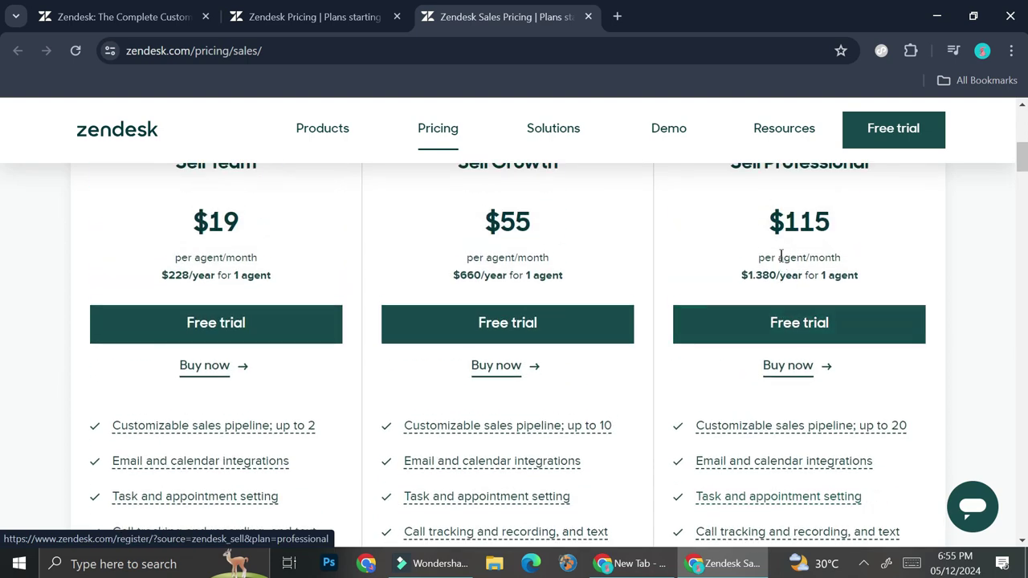
{"action": "scroll", "coordinate": [781, 256], "scroll_direction": "up", "scroll_amount": 2}
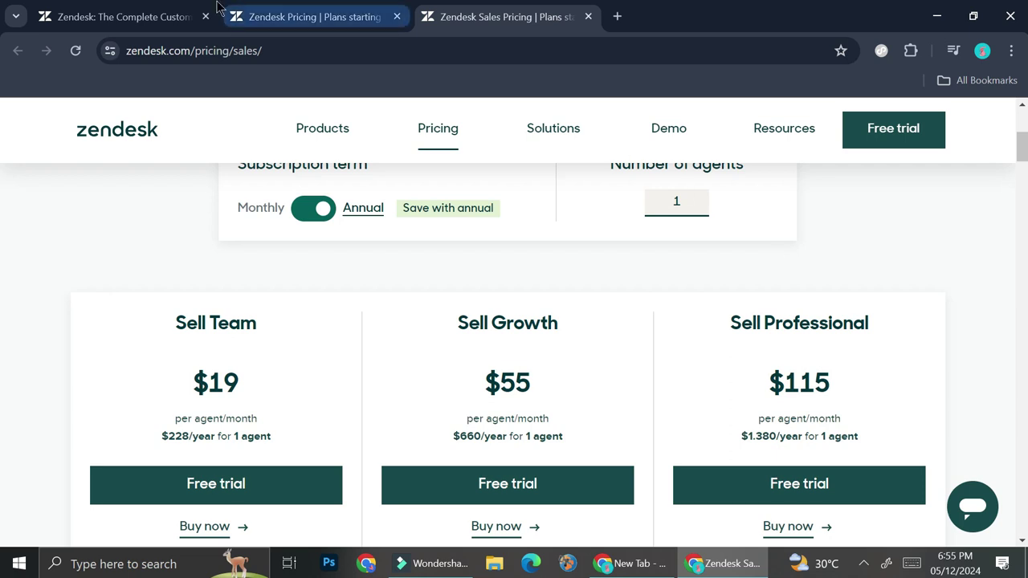
{"action": "left_click", "coordinate": [114, 8]}
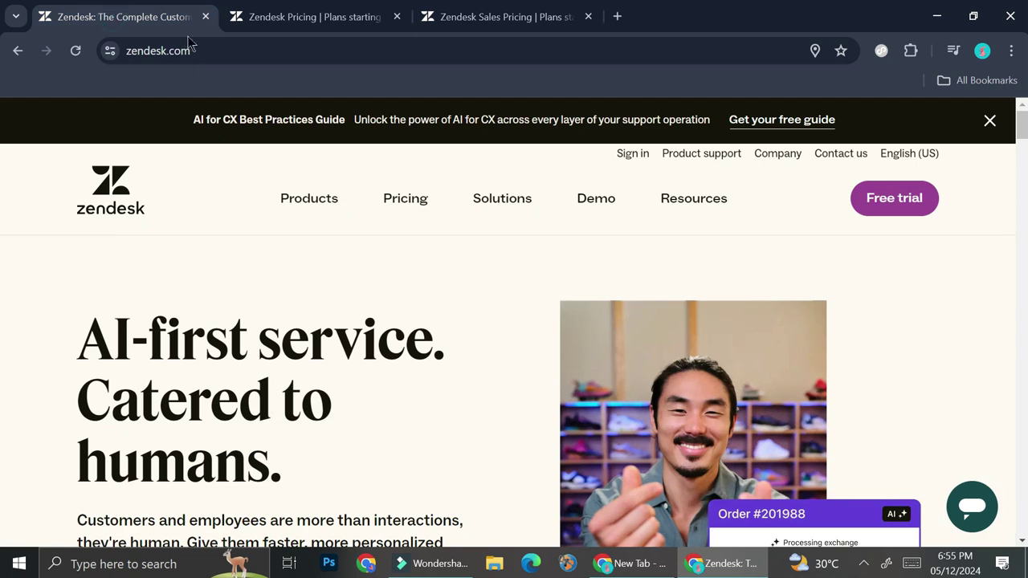
Step: Register a Zendesk free trial past the phone step and verify it from the Gmail welcome email
{"action": "left_click", "coordinate": [894, 207]}
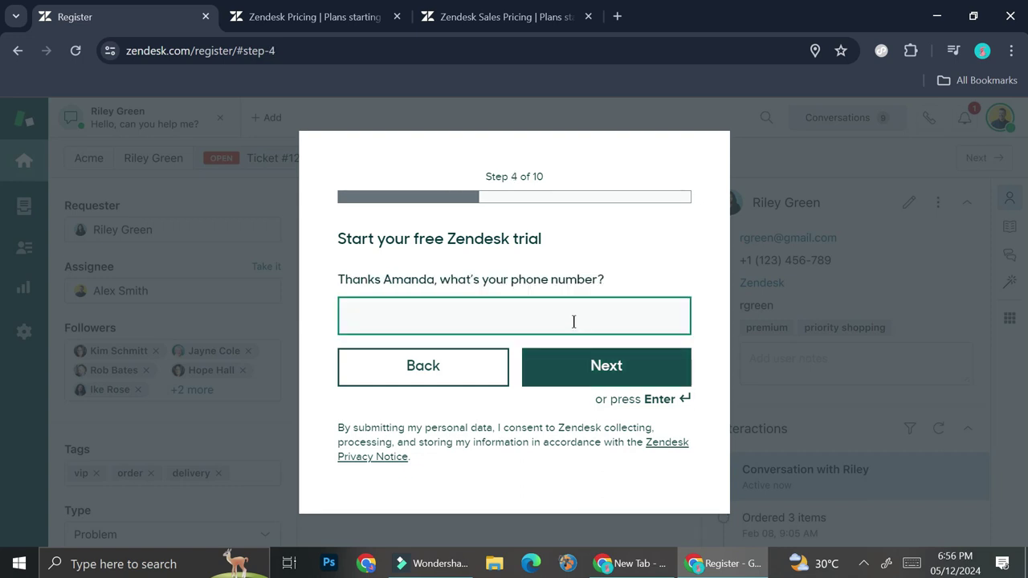
{"action": "left_click", "coordinate": [573, 363]}
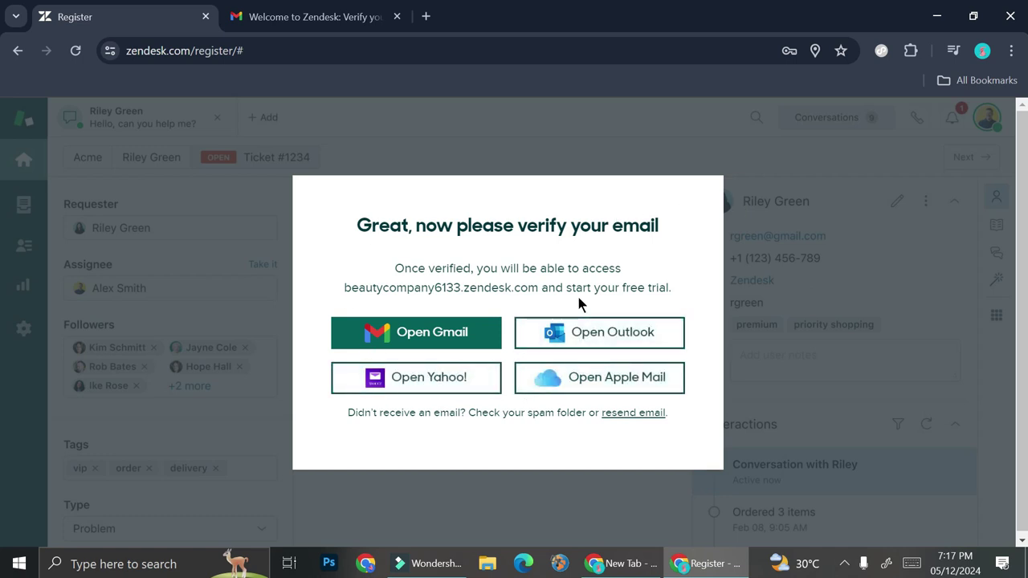
{"action": "left_click", "coordinate": [313, 16]}
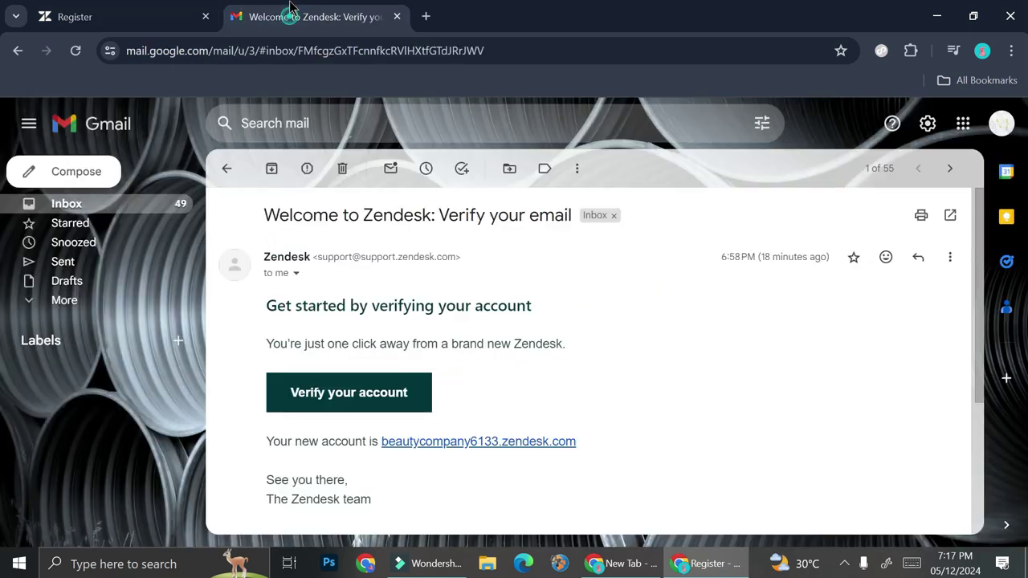
{"action": "left_click", "coordinate": [374, 392]}
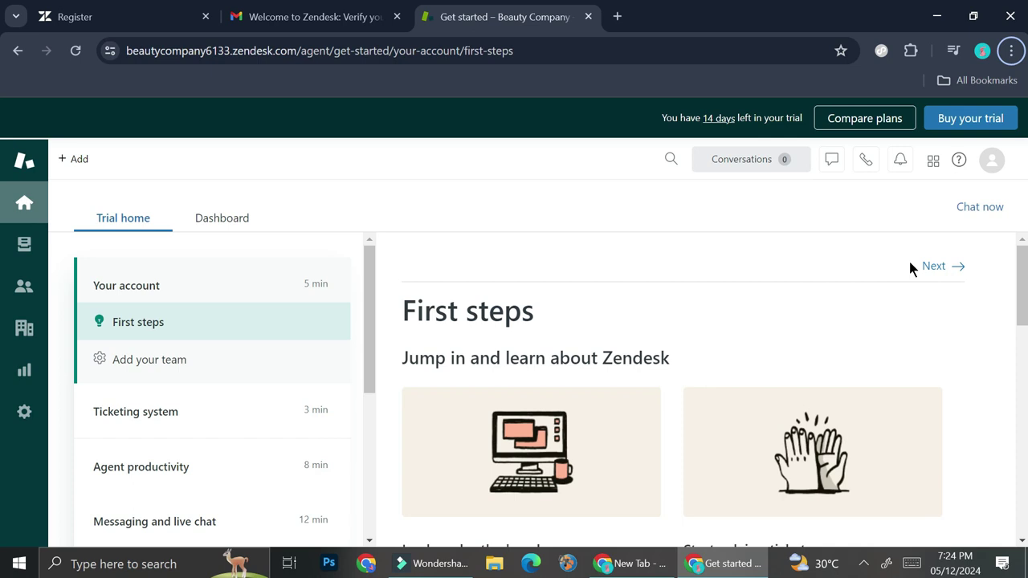
Step: Open Solve trial tickets, dismiss the Views tip, and browse the 25 unsolved sample tickets
{"action": "scroll", "coordinate": [683, 309], "scroll_direction": "down", "scroll_amount": 2}
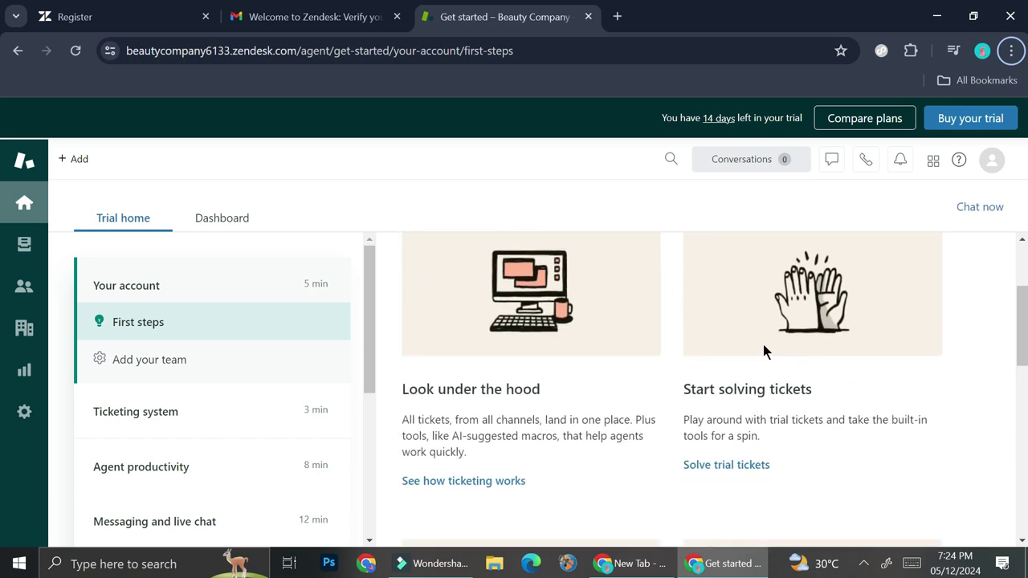
{"action": "left_click", "coordinate": [747, 466]}
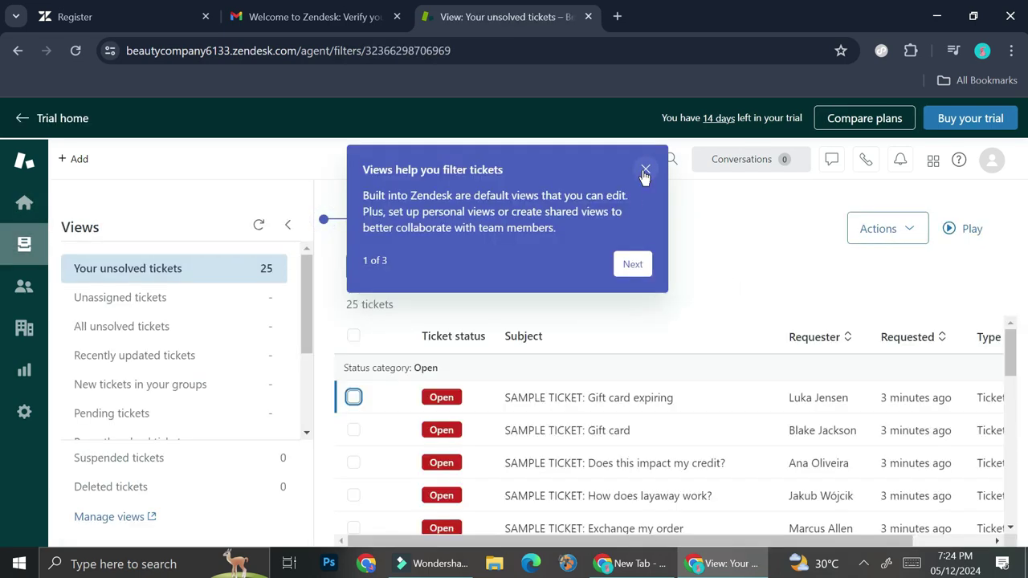
{"action": "left_click", "coordinate": [645, 172]}
{"action": "scroll", "coordinate": [651, 370], "scroll_direction": "down", "scroll_amount": 4}
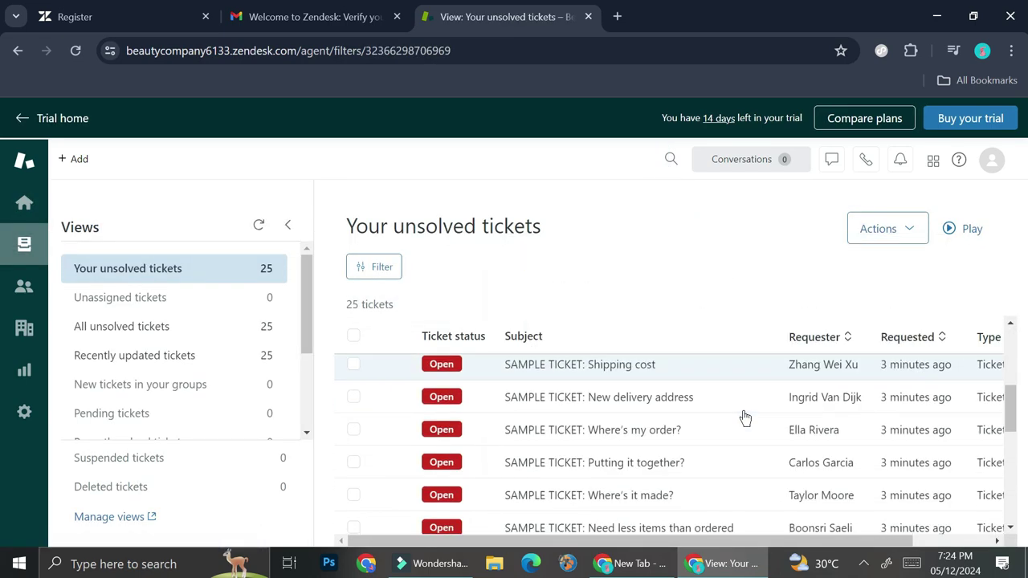
{"action": "scroll", "coordinate": [746, 418], "scroll_direction": "down", "scroll_amount": 5}
{"action": "scroll", "coordinate": [697, 392], "scroll_direction": "up", "scroll_amount": 1}
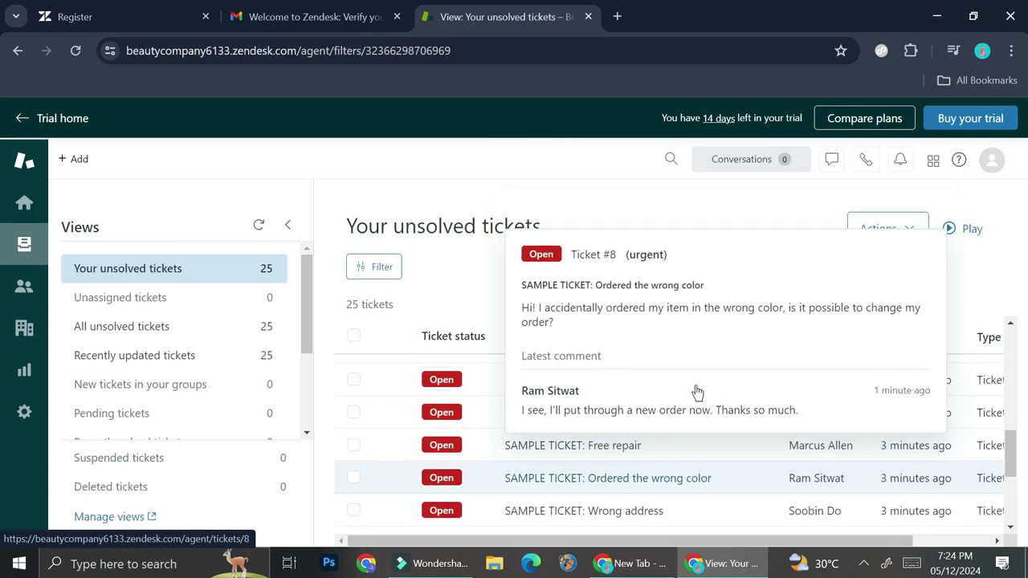
{"action": "scroll", "coordinate": [695, 393], "scroll_direction": "up", "scroll_amount": 6}
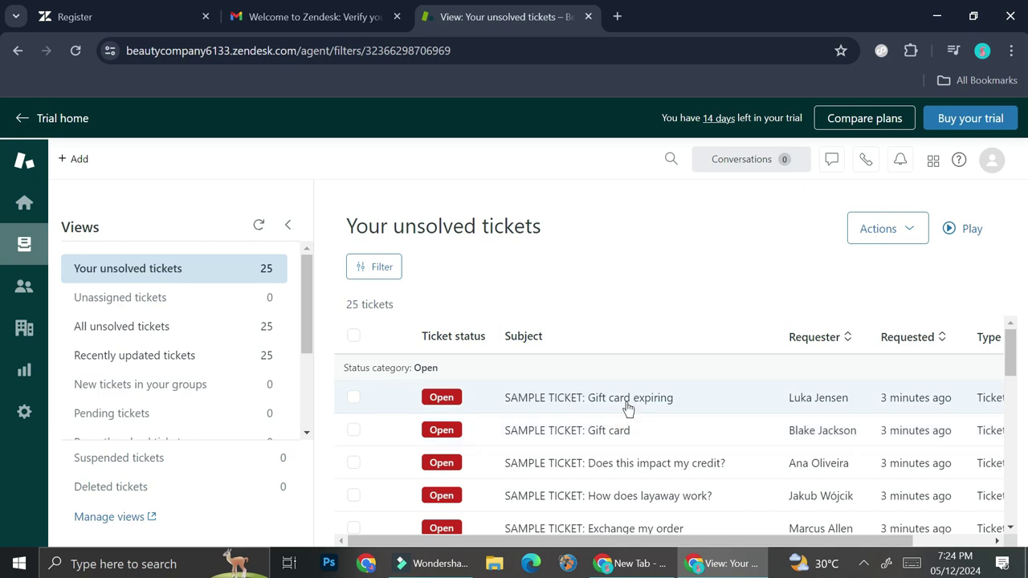
{"action": "mouse_move", "coordinate": [665, 405]}
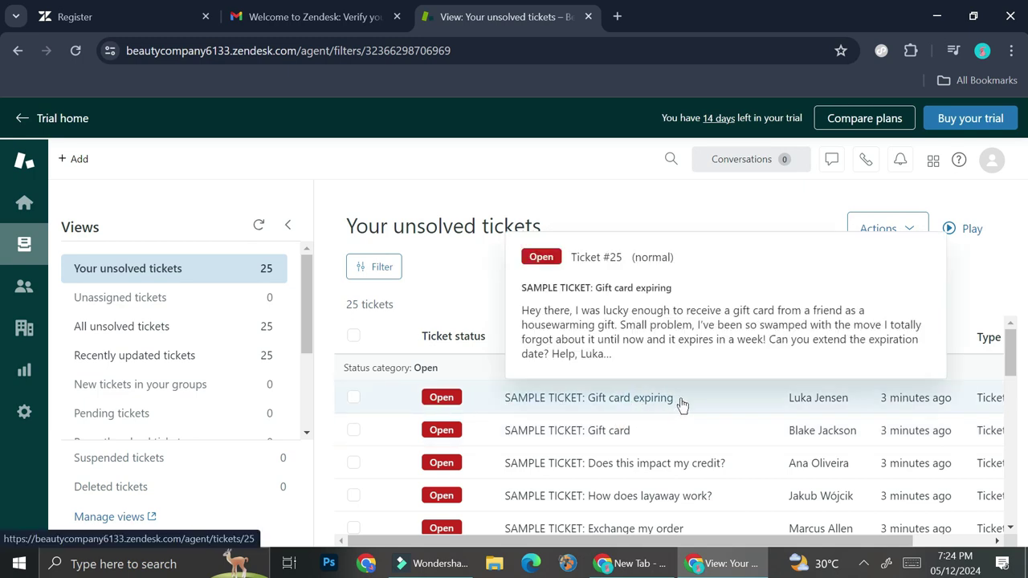
Step: Open ticket #25 'Gift card expiring', dismiss both tips, and read the customer's extension request
{"action": "left_click", "coordinate": [695, 408]}
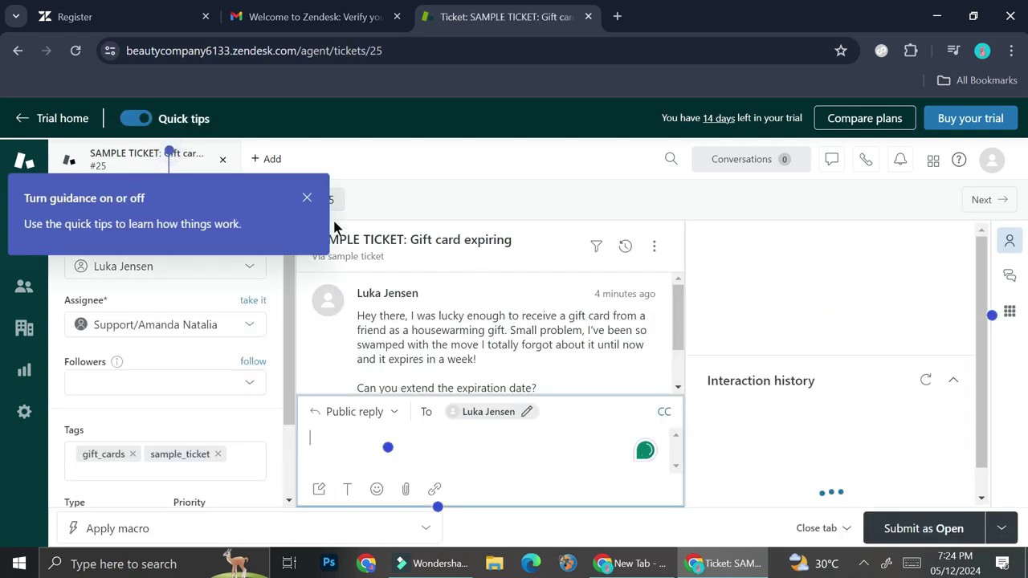
{"action": "left_click", "coordinate": [306, 197]}
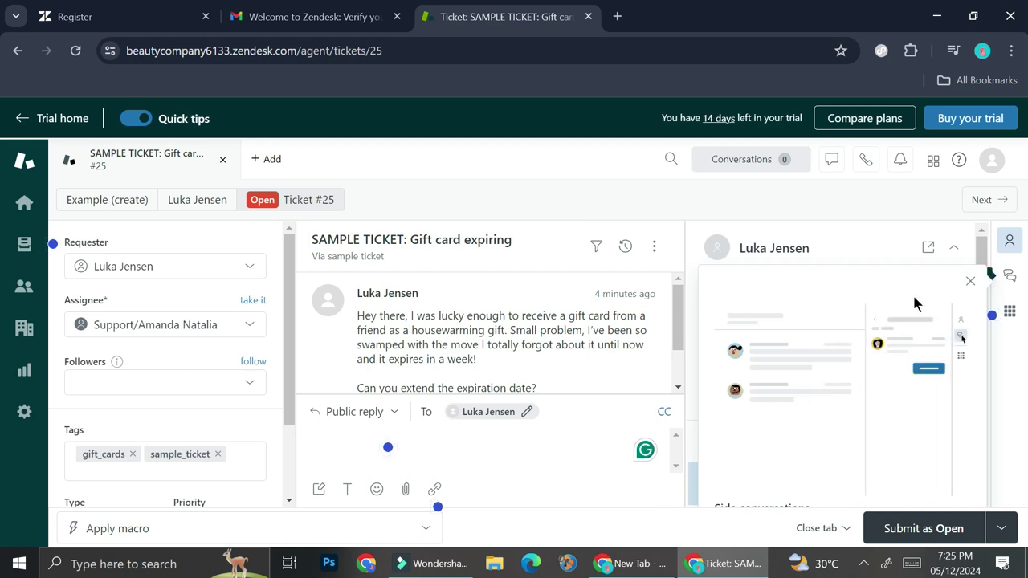
{"action": "left_click", "coordinate": [970, 281]}
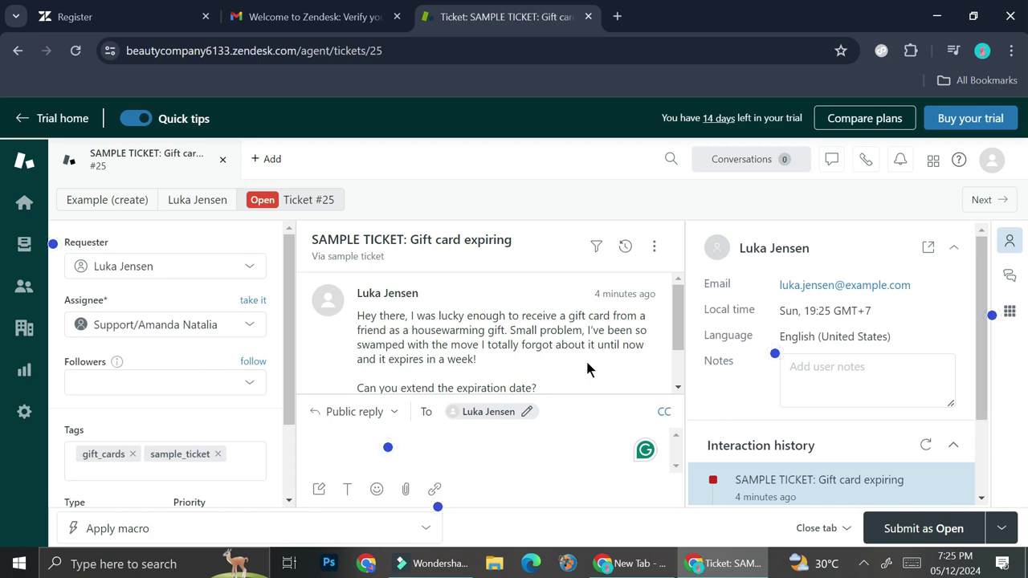
{"action": "scroll", "coordinate": [586, 358], "scroll_direction": "down", "scroll_amount": 2}
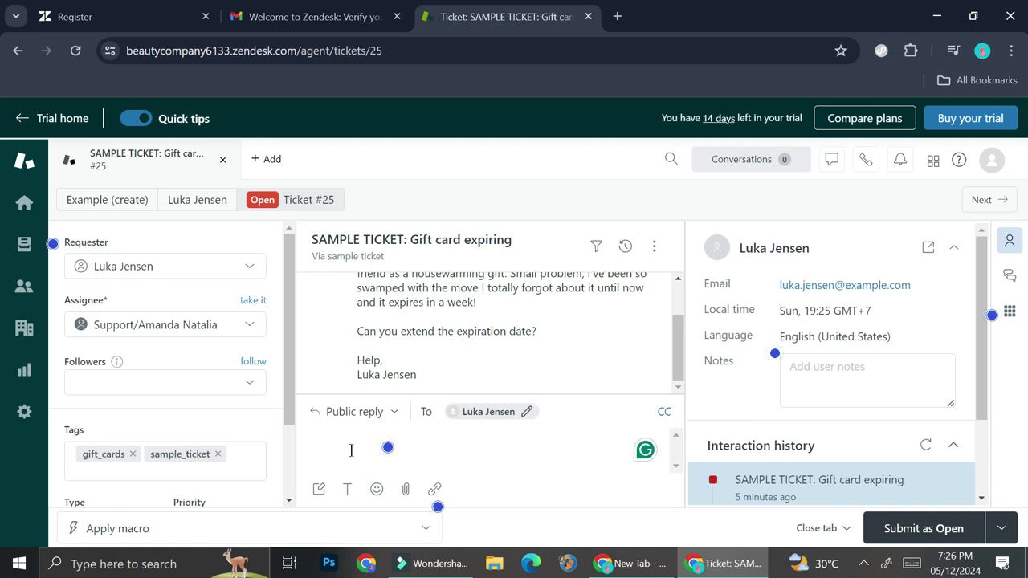
{"action": "left_click", "coordinate": [400, 450]}
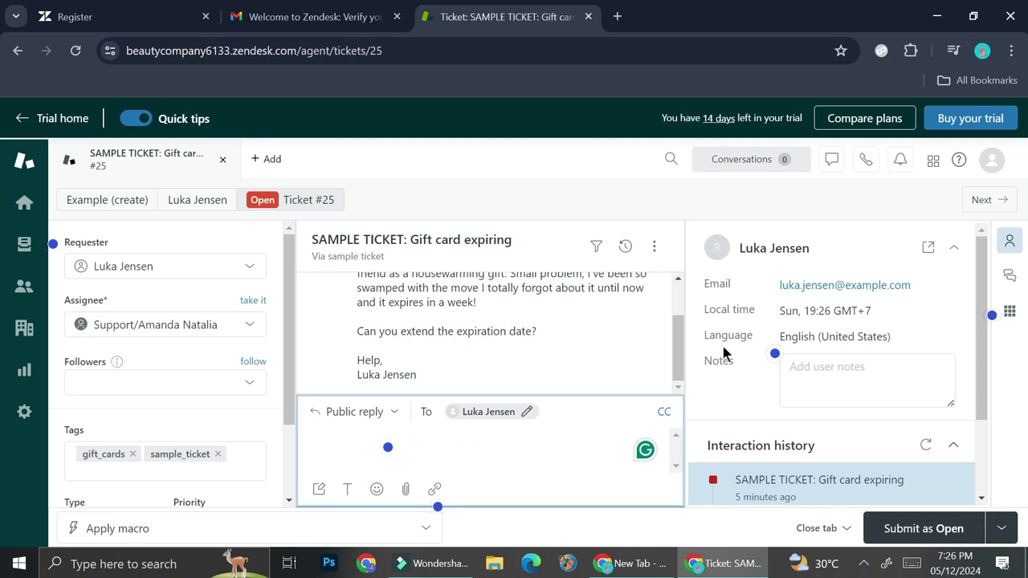
Step: Show, then dismiss, the 'Customers don't have to repeat themselves' context panel tip
{"action": "left_click", "coordinate": [774, 353]}
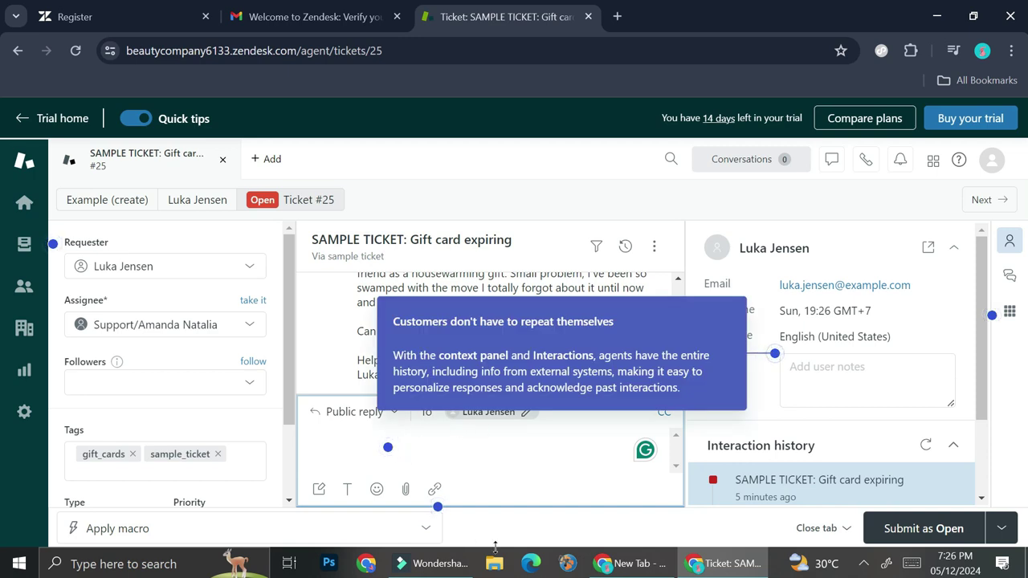
{"action": "left_click", "coordinate": [757, 356]}
{"action": "left_click", "coordinate": [774, 354]}
Step: Add the requester note 'Ectension on gift cars expiry dates' and move into the Public reply box
{"action": "left_click", "coordinate": [802, 390]}
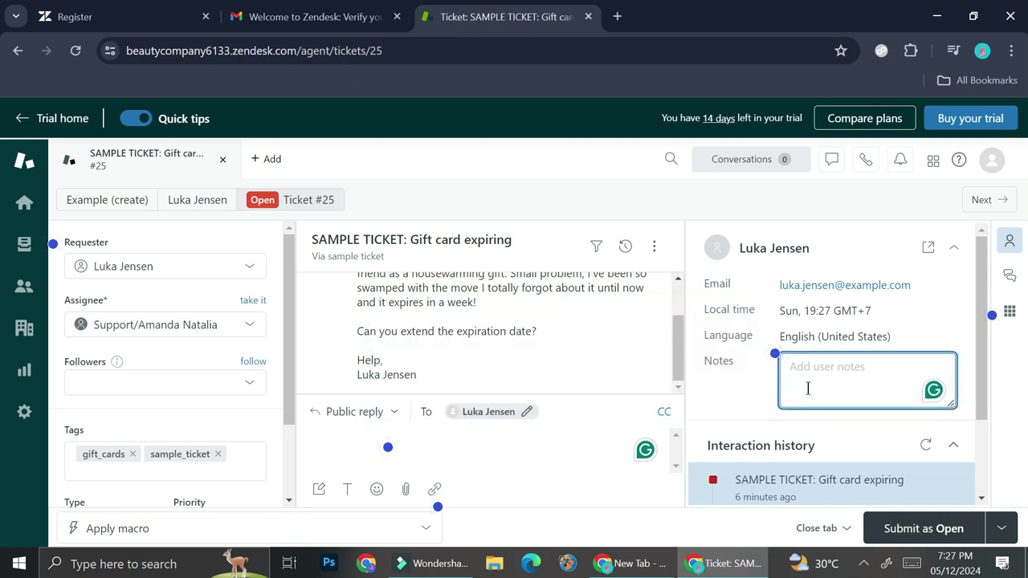
{"action": "type", "text": "Ectension o"}
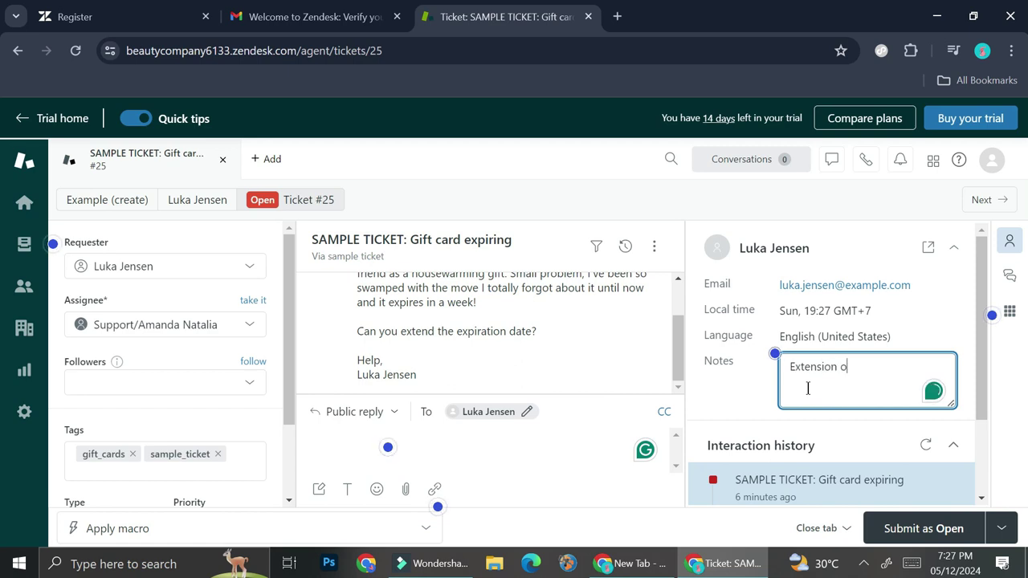
{"action": "type", "text": "n gift cars expiry dates"}
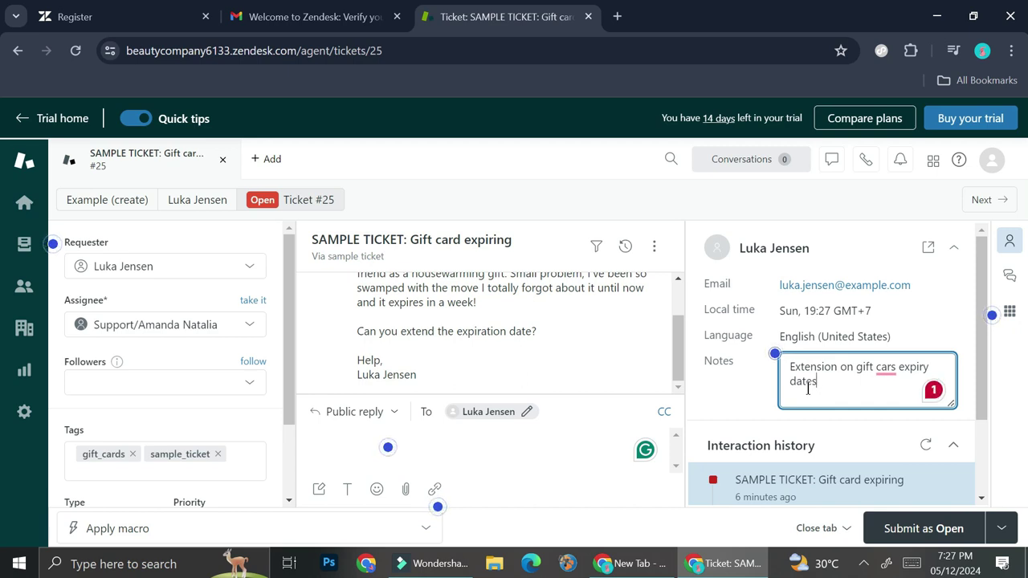
{"action": "left_click", "coordinate": [524, 452]}
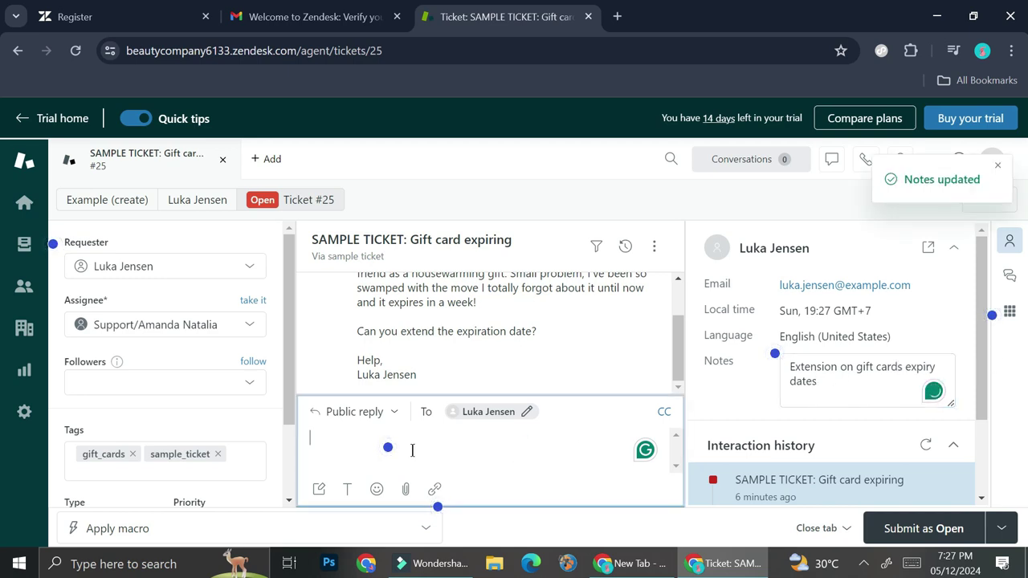
{"action": "mouse_move", "coordinate": [390, 454]}
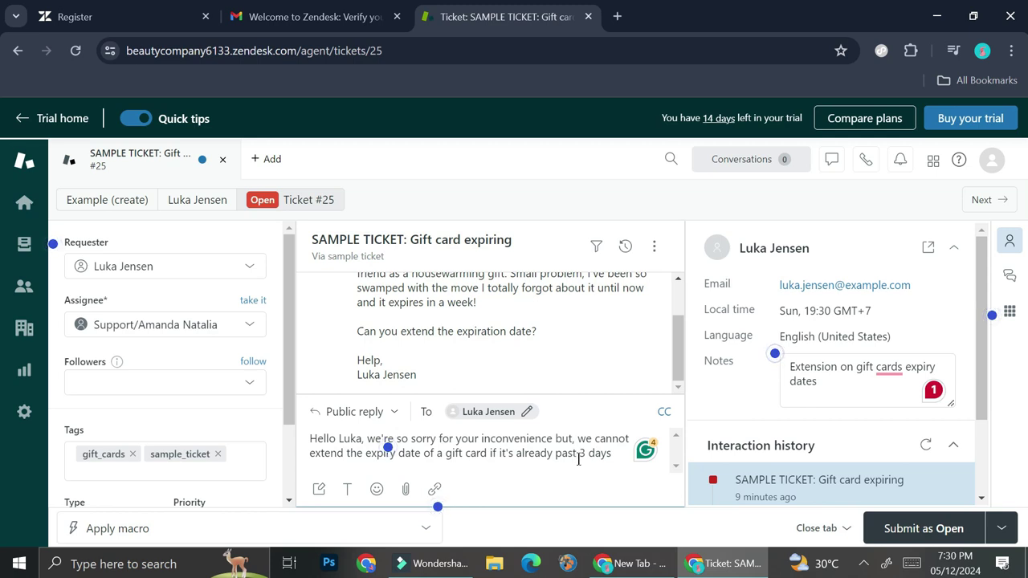
Step: Send the public reply on ticket #25, then submit it with status In Progress
{"action": "left_click", "coordinate": [911, 526]}
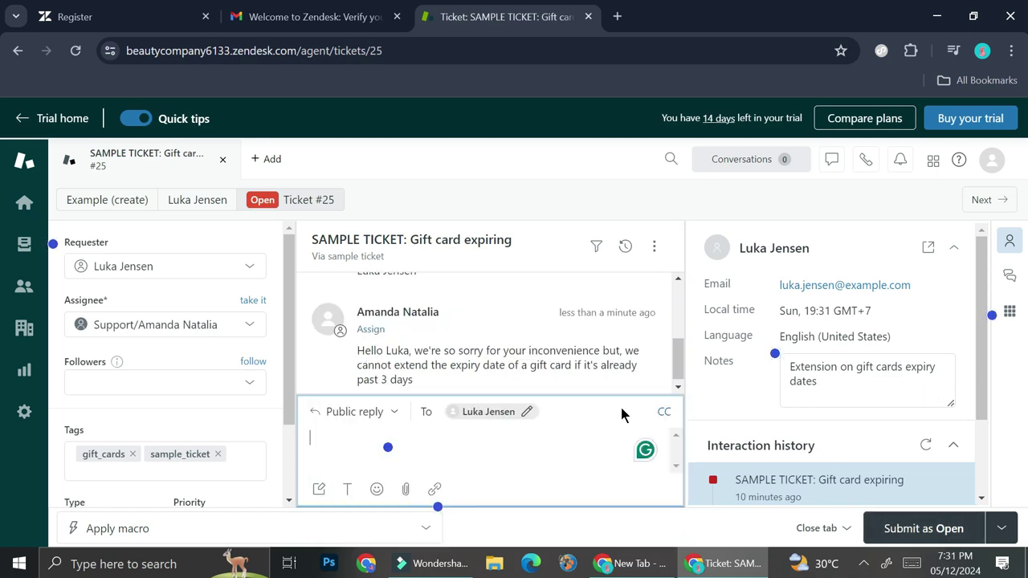
{"action": "scroll", "coordinate": [835, 465], "scroll_direction": "down", "scroll_amount": 2}
{"action": "left_click", "coordinate": [999, 529]}
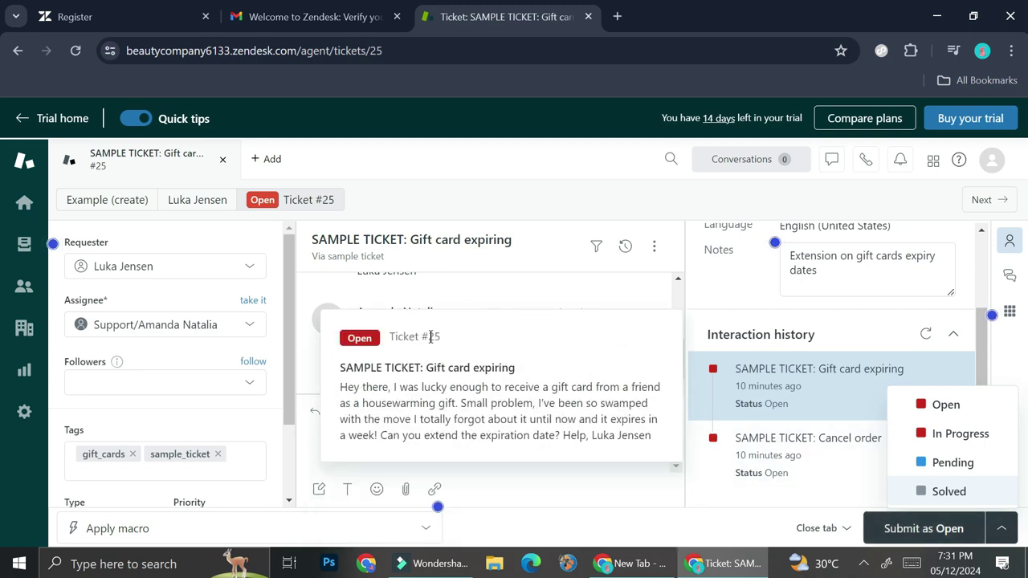
{"action": "left_click", "coordinate": [509, 201]}
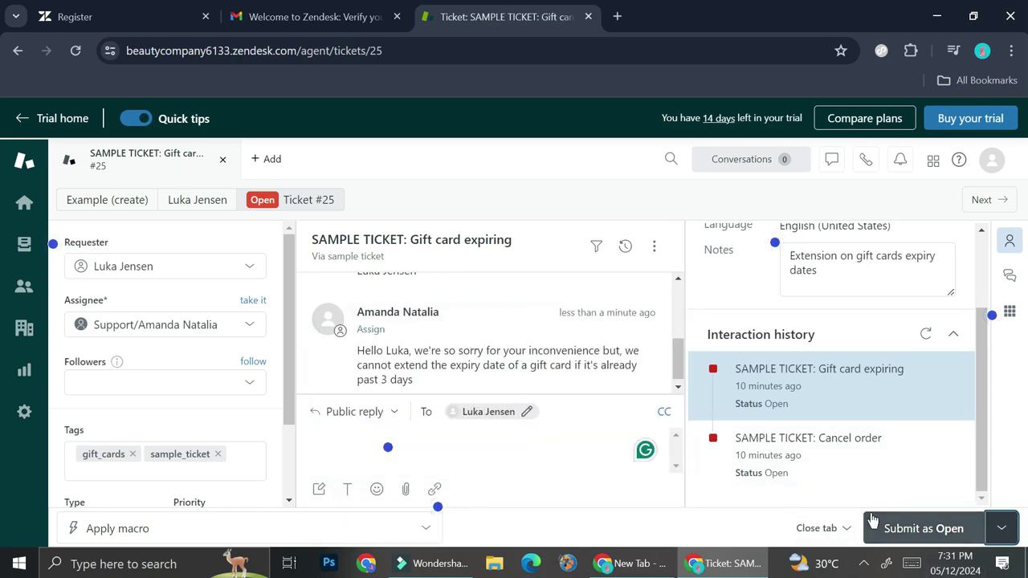
{"action": "left_click", "coordinate": [1004, 538]}
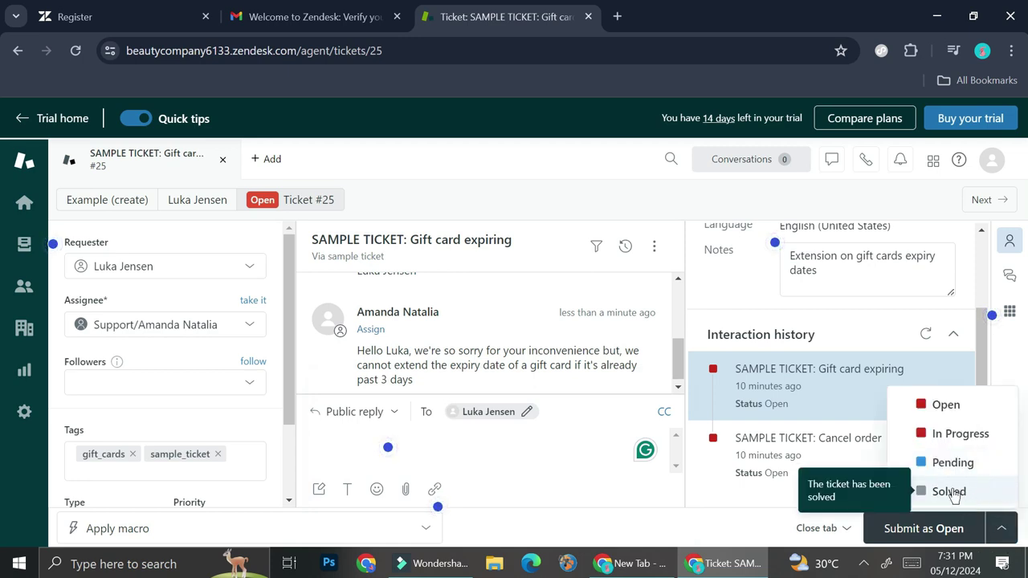
{"action": "left_click", "coordinate": [956, 434]}
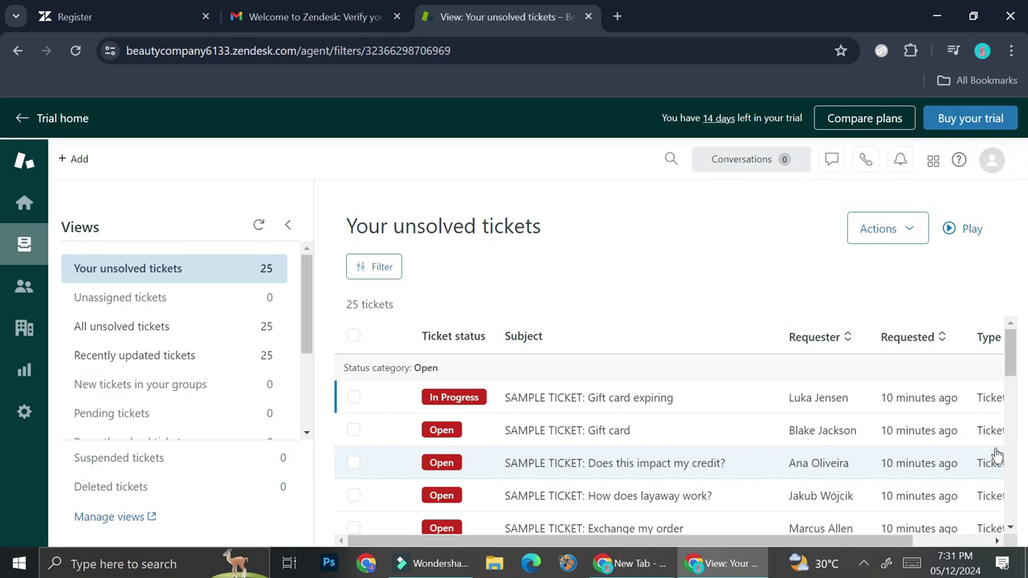
Step: Open 'SAMPLE TICKET: Gift card' #24 and read the denominations, currency and personalization questions
{"action": "left_click", "coordinate": [582, 433]}
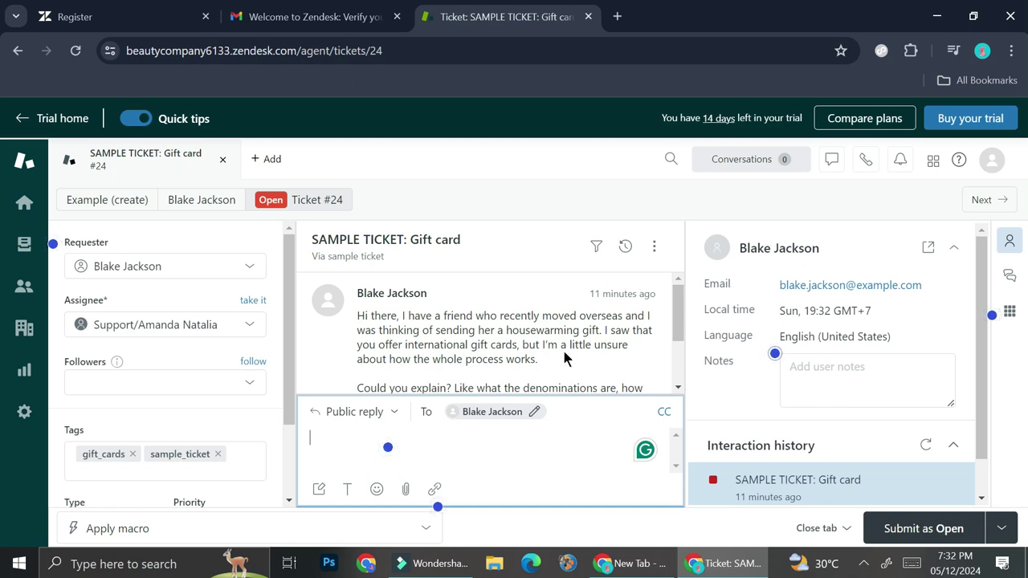
{"action": "scroll", "coordinate": [562, 352], "scroll_direction": "down", "scroll_amount": 2}
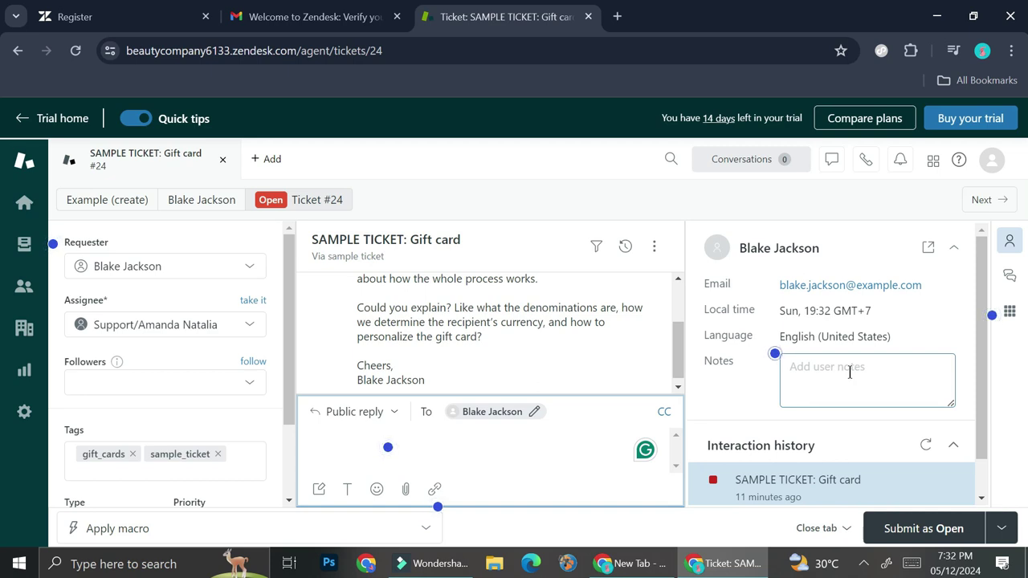
{"action": "left_click", "coordinate": [393, 413]}
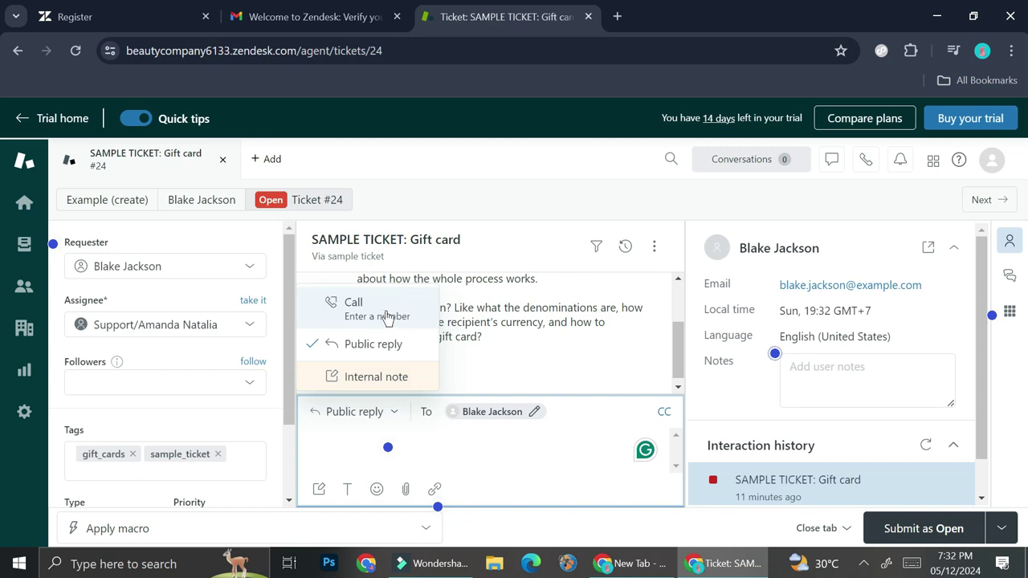
{"action": "key", "text": "Escape"}
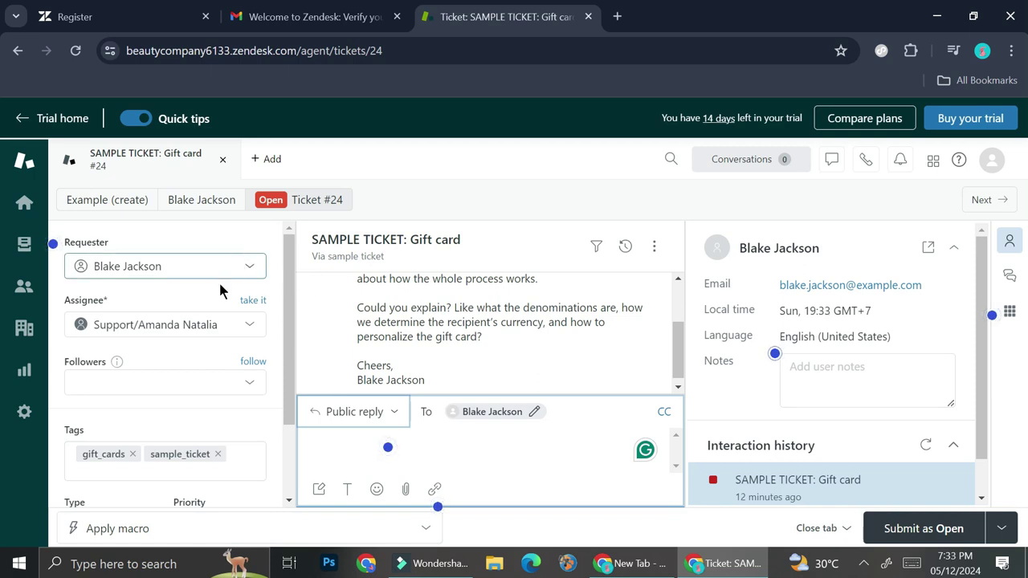
{"action": "left_click", "coordinate": [214, 322]}
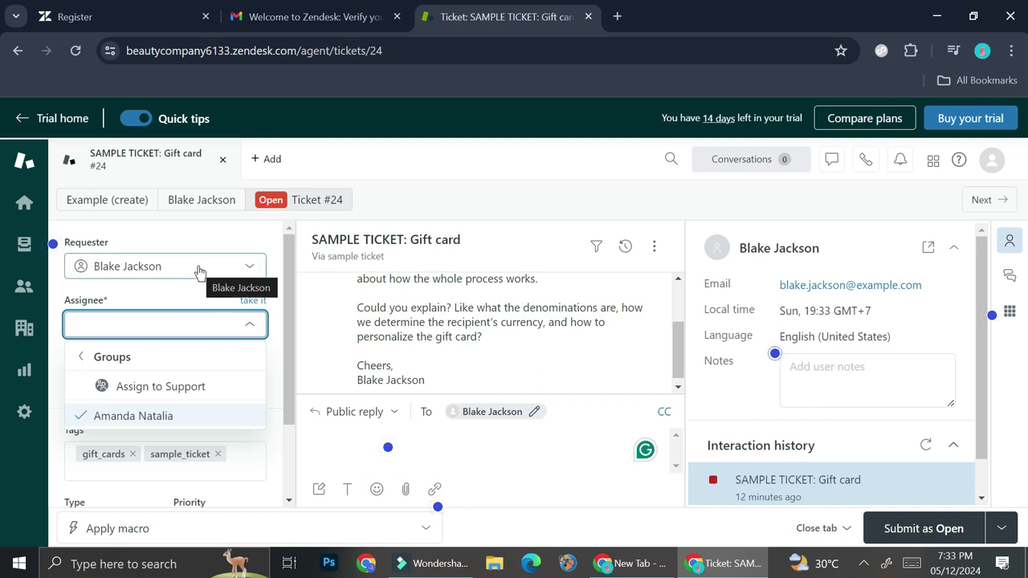
Step: Keep ticket #24's current assignee and change its priority from Normal to Urgent
{"action": "left_click", "coordinate": [243, 329]}
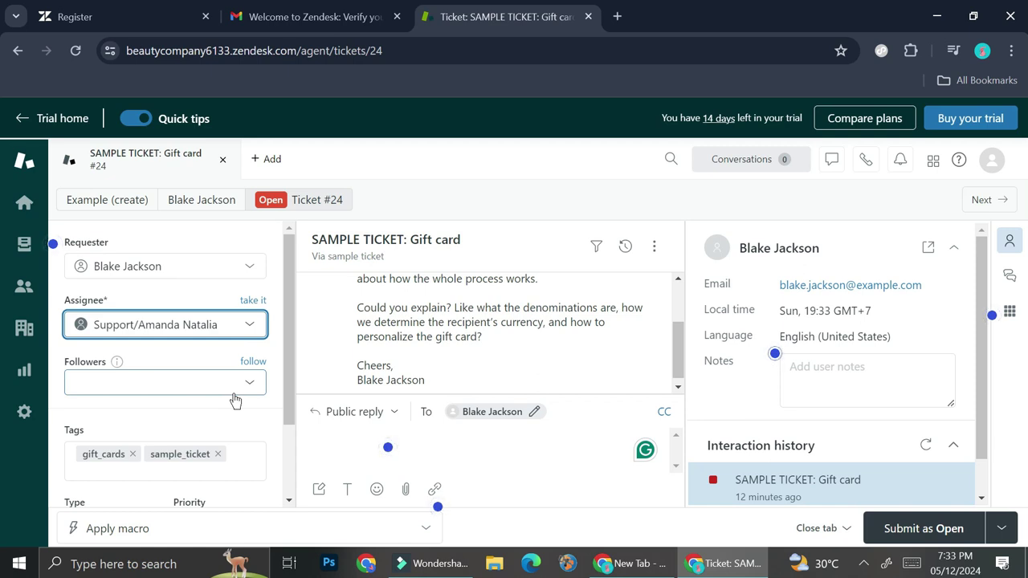
{"action": "scroll", "coordinate": [235, 400], "scroll_direction": "down", "scroll_amount": 2}
{"action": "left_click", "coordinate": [242, 424]}
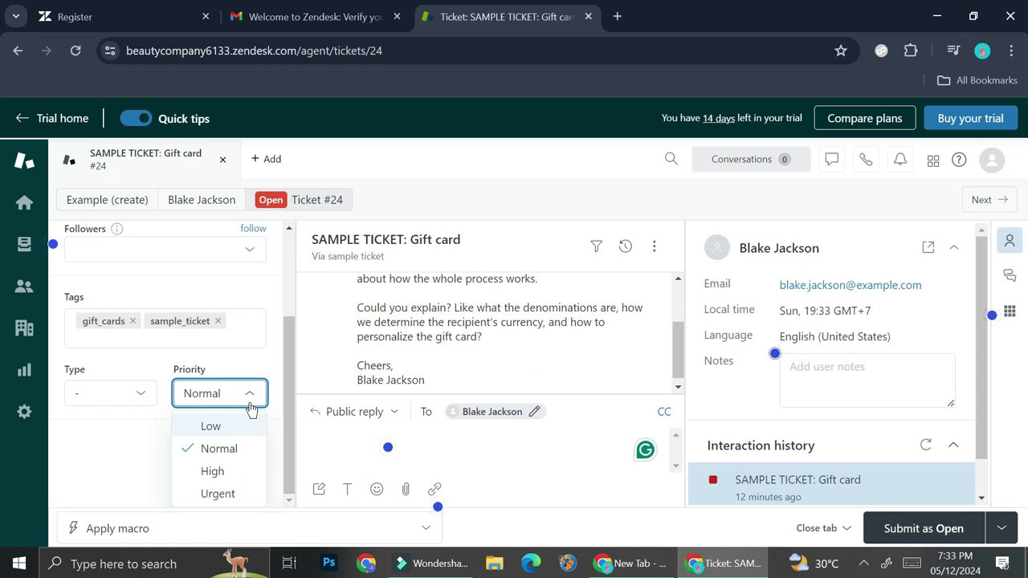
{"action": "left_click", "coordinate": [218, 494]}
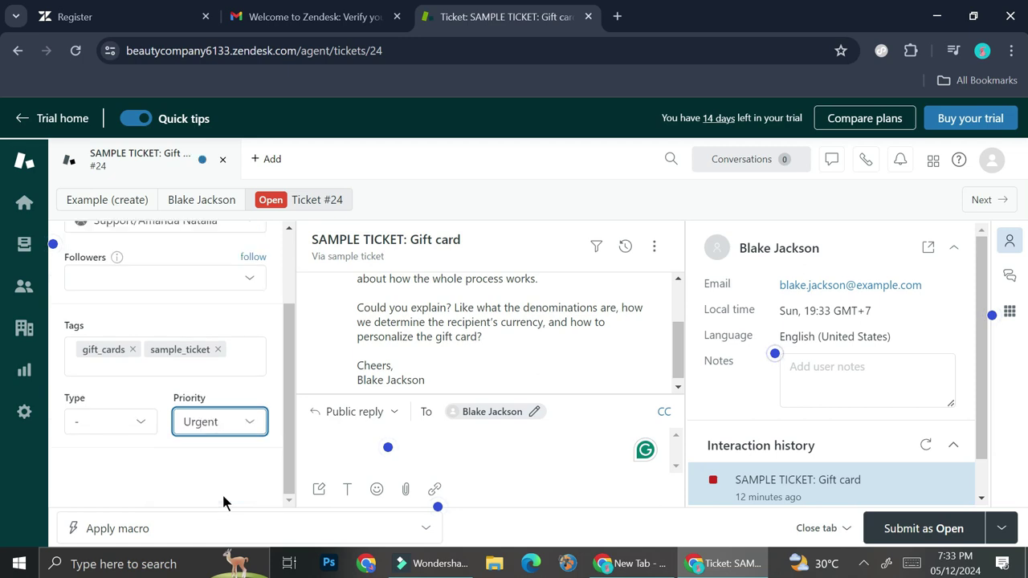
Step: Submit ticket #24 as Open with its new Urgent priority
{"action": "left_click", "coordinate": [1004, 532]}
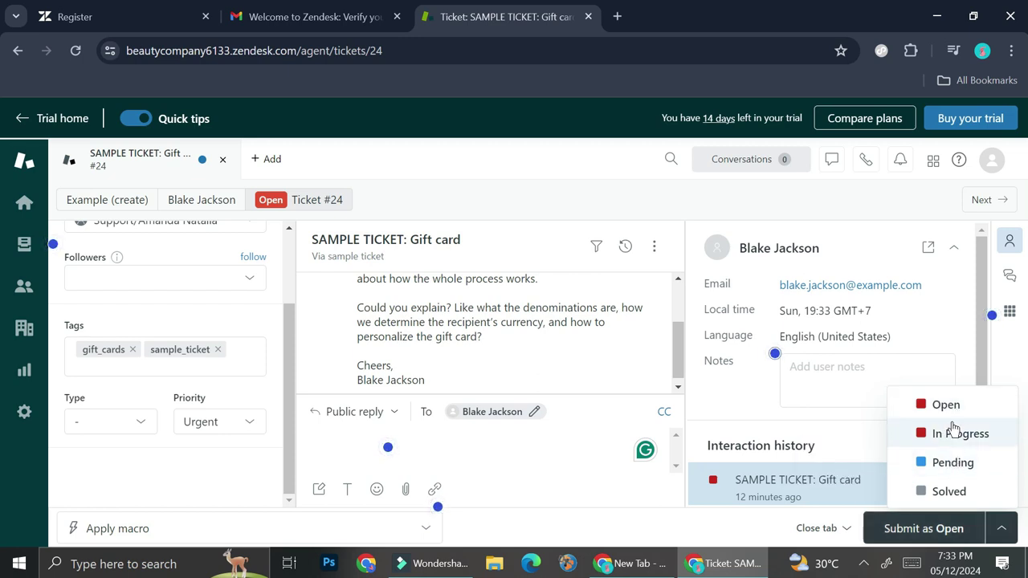
{"action": "left_click", "coordinate": [949, 526]}
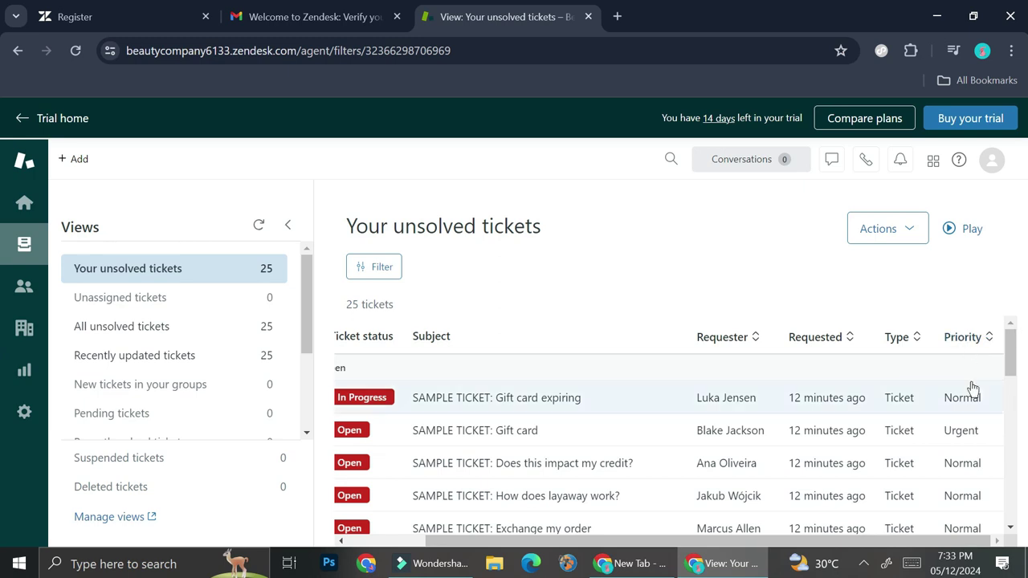
{"action": "scroll", "coordinate": [971, 401], "scroll_direction": "down", "scroll_amount": 1}
{"action": "scroll", "coordinate": [971, 401], "scroll_direction": "down", "scroll_amount": 2}
{"action": "scroll", "coordinate": [971, 402], "scroll_direction": "up", "scroll_amount": 3}
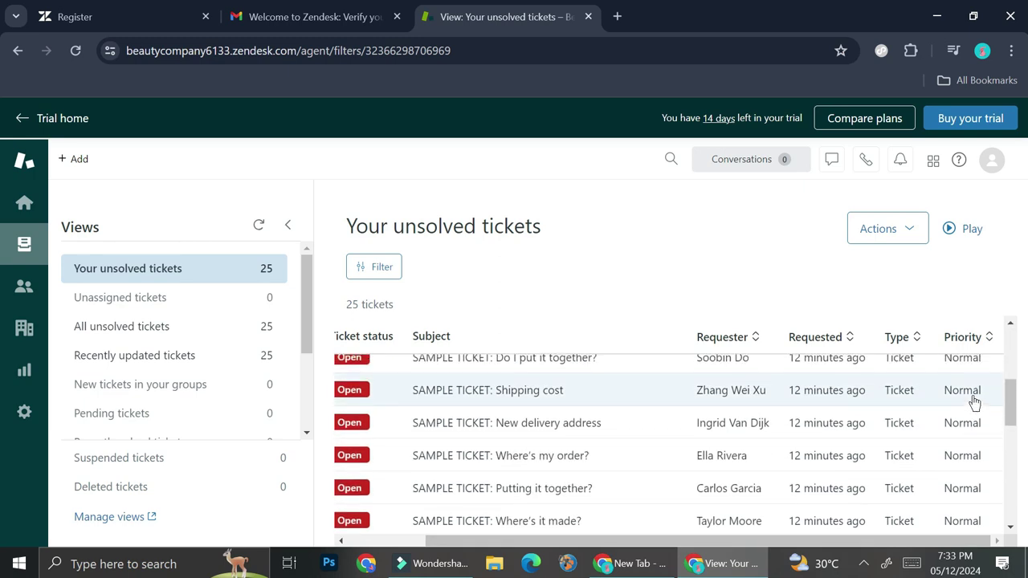